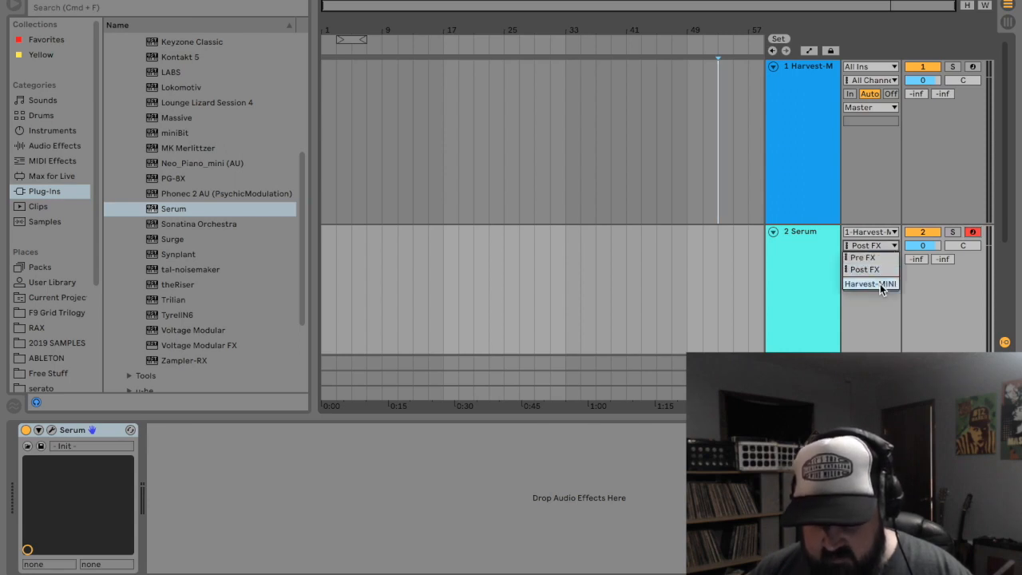
Step: Route Harvest-MINI into the Serum track's MIDI input, set its monitoring to In, and arm the Harvest-MINI track
{"action": "left_click", "coordinate": [880, 283]}
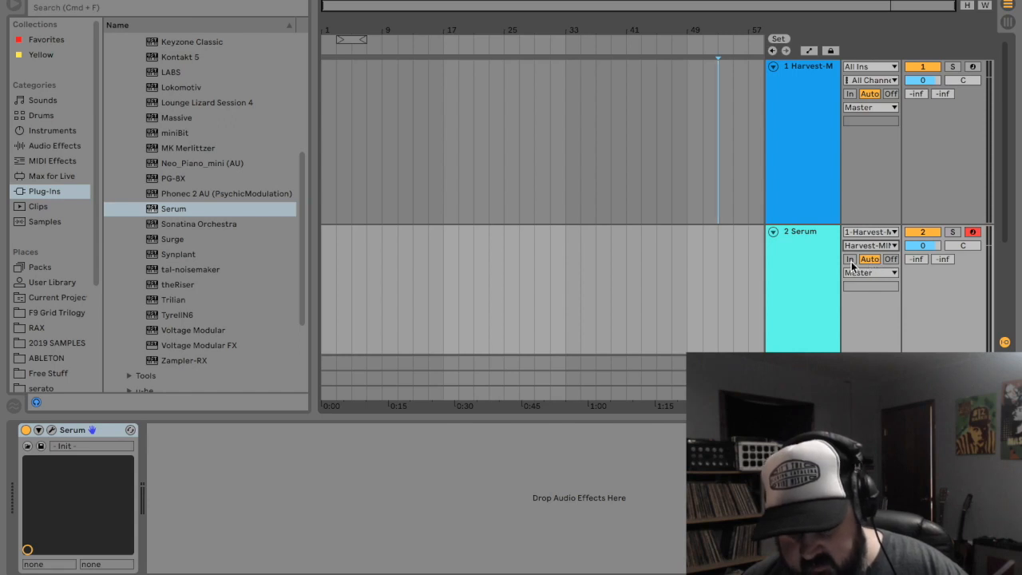
{"action": "left_click", "coordinate": [849, 259]}
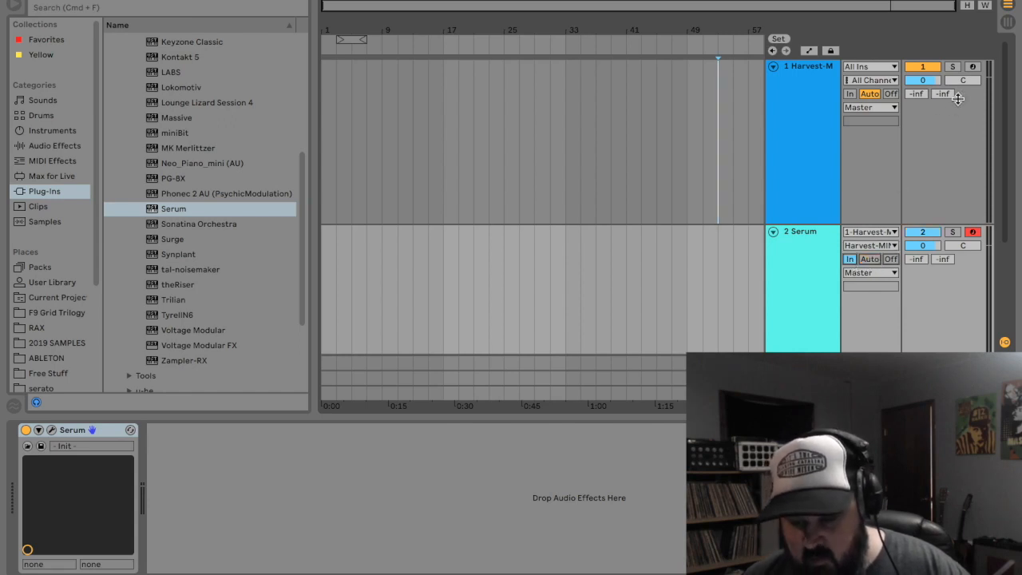
{"action": "left_click", "coordinate": [973, 68]}
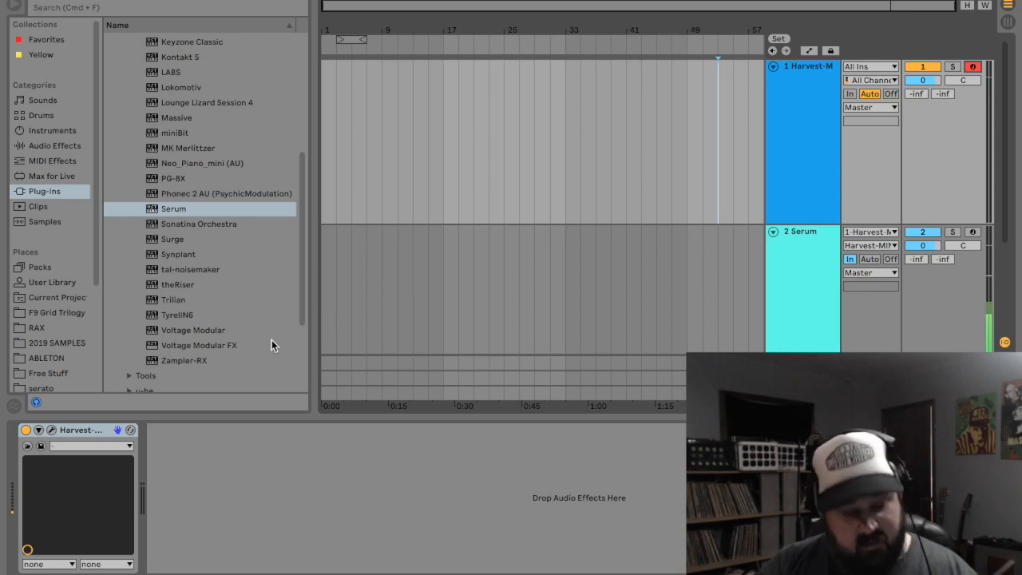
Step: Load the AngelicVibes bell preset BL Beautiful World (AV) in Serum and close the plugin window
{"action": "left_click", "coordinate": [52, 431]}
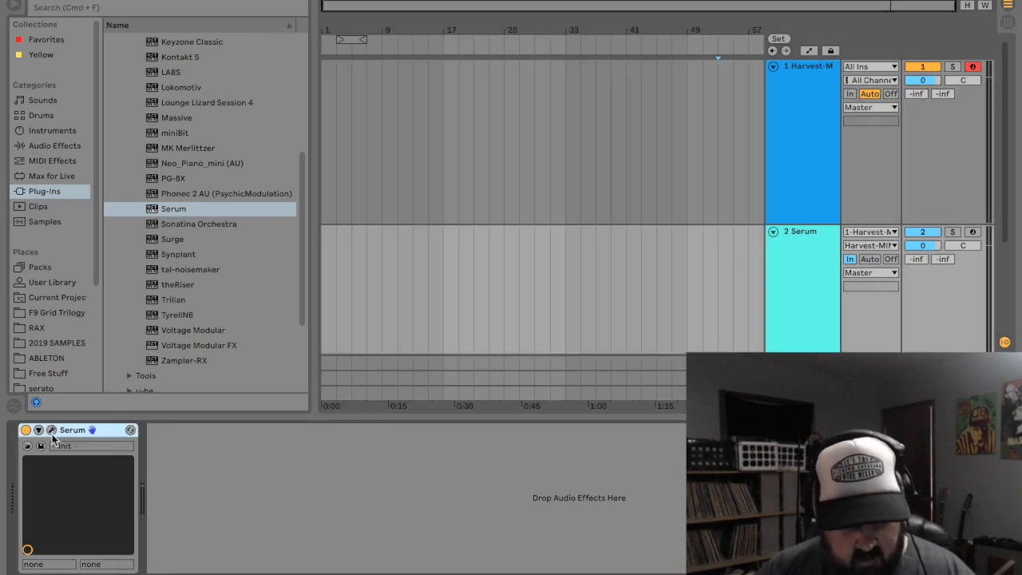
{"action": "left_click", "coordinate": [51, 429]}
{"action": "left_click_drag", "start_coordinate": [690, 14], "coordinate": [599, 16]}
{"action": "left_click", "coordinate": [637, 33]}
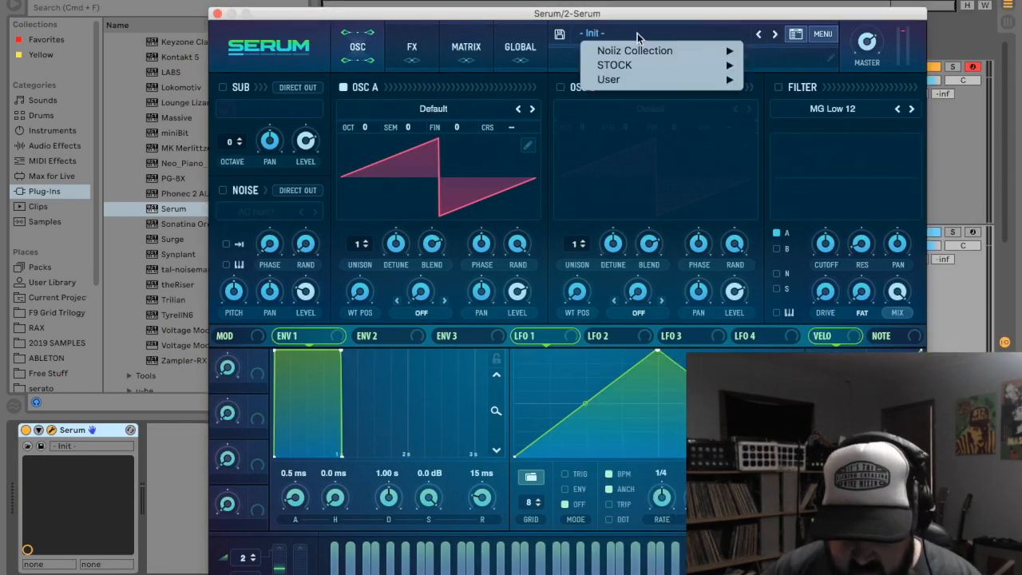
{"action": "mouse_move", "coordinate": [636, 80]}
{"action": "mouse_move", "coordinate": [786, 73]}
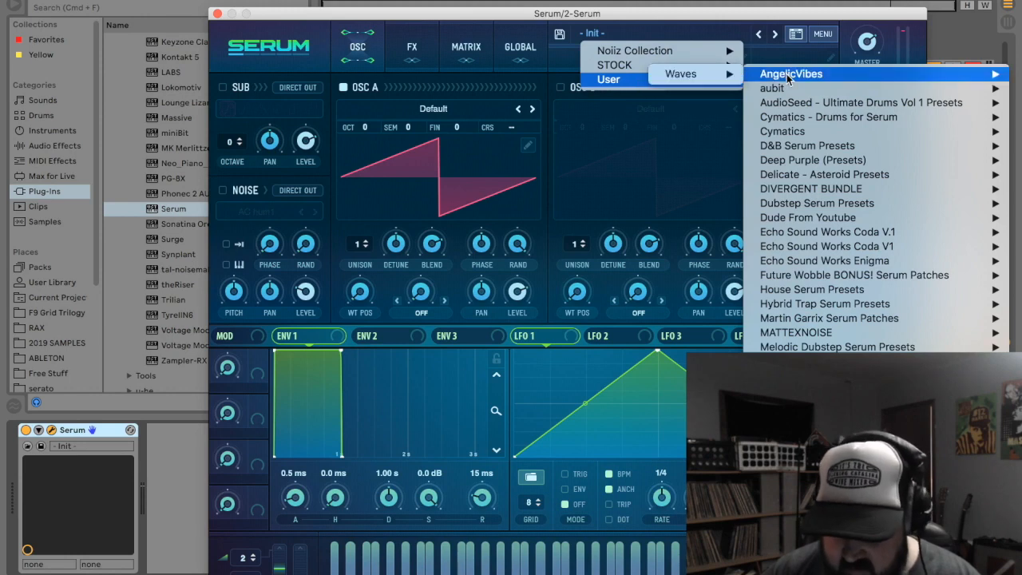
{"action": "mouse_move", "coordinate": [699, 80]}
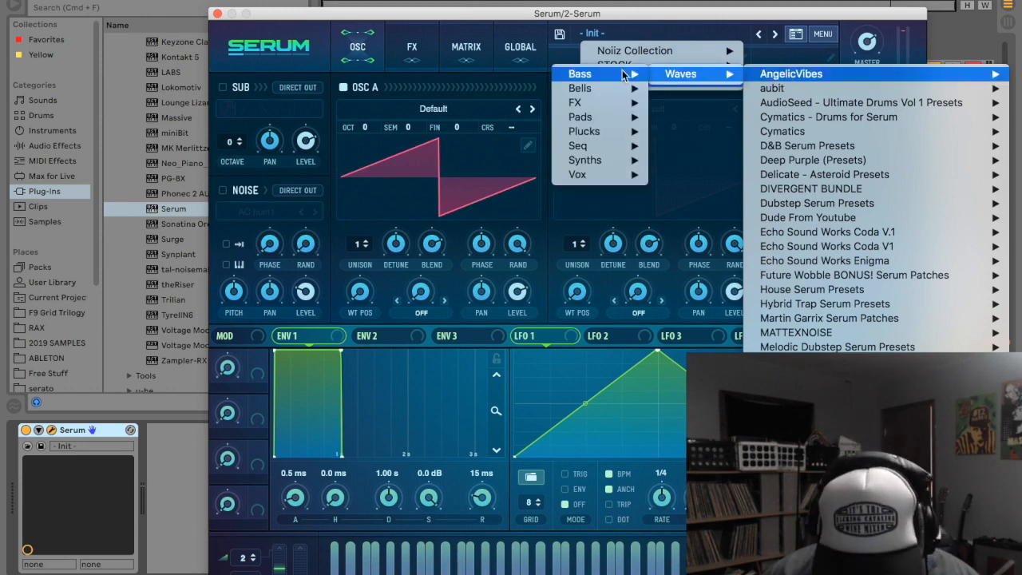
{"action": "mouse_move", "coordinate": [606, 90]}
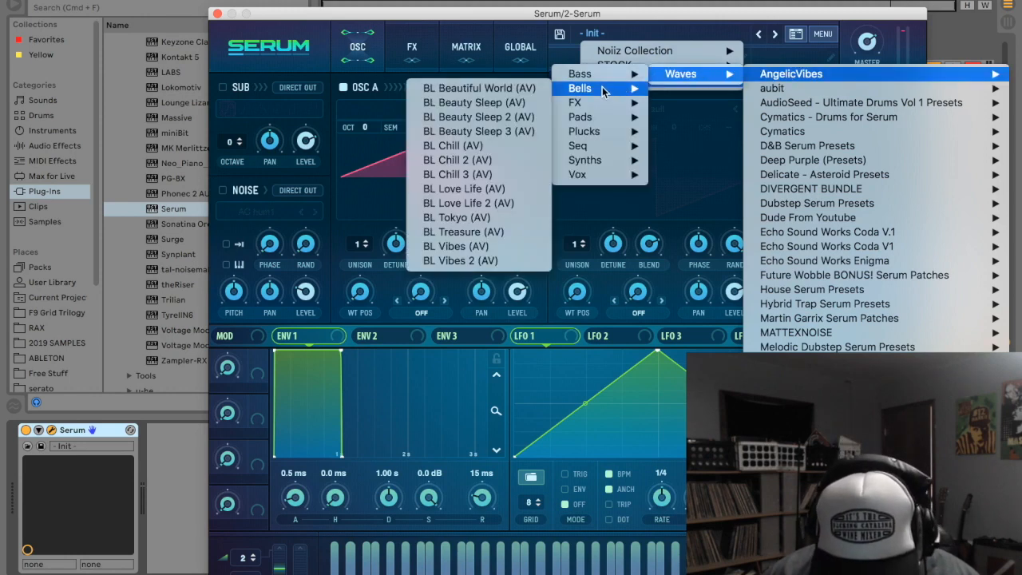
{"action": "left_click", "coordinate": [531, 89]}
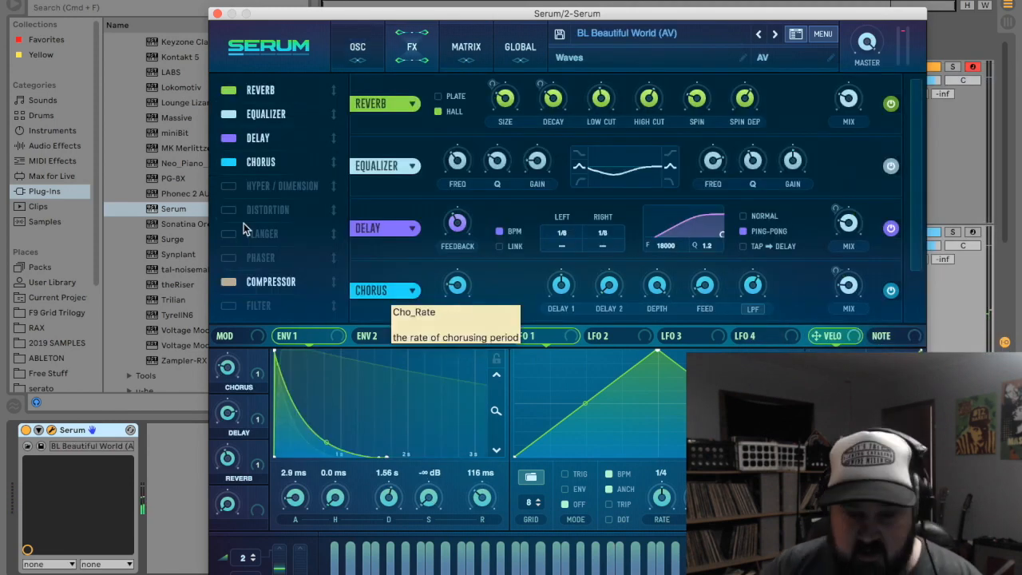
{"action": "left_click", "coordinate": [217, 15]}
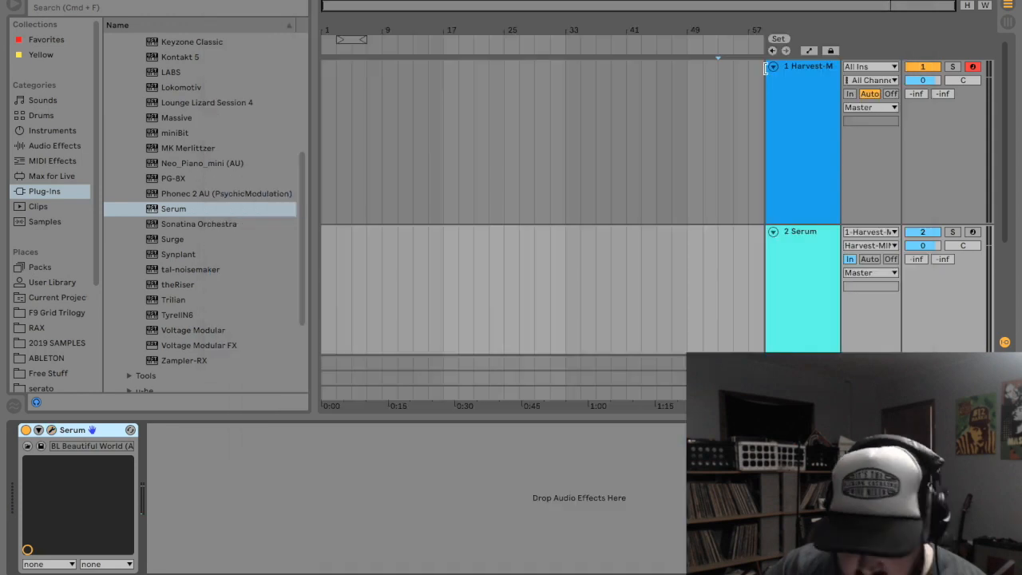
Step: Open the Harvest-MINI plugin window from track 1 and reposition it so all of its controls are visible
{"action": "key", "text": "Up"}
{"action": "left_click", "coordinate": [51, 430]}
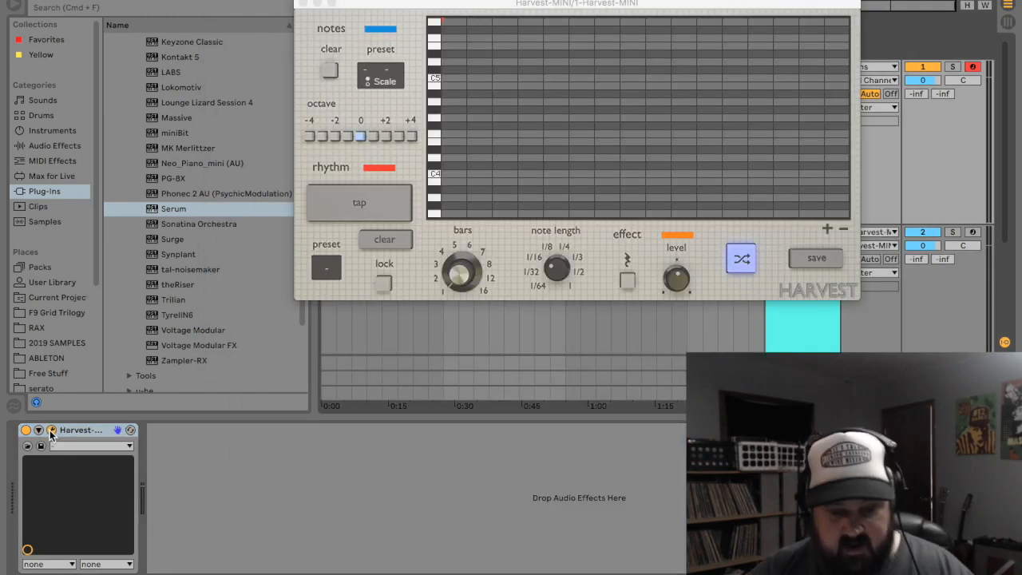
{"action": "left_click_drag", "start_coordinate": [384, 7], "coordinate": [304, 59]}
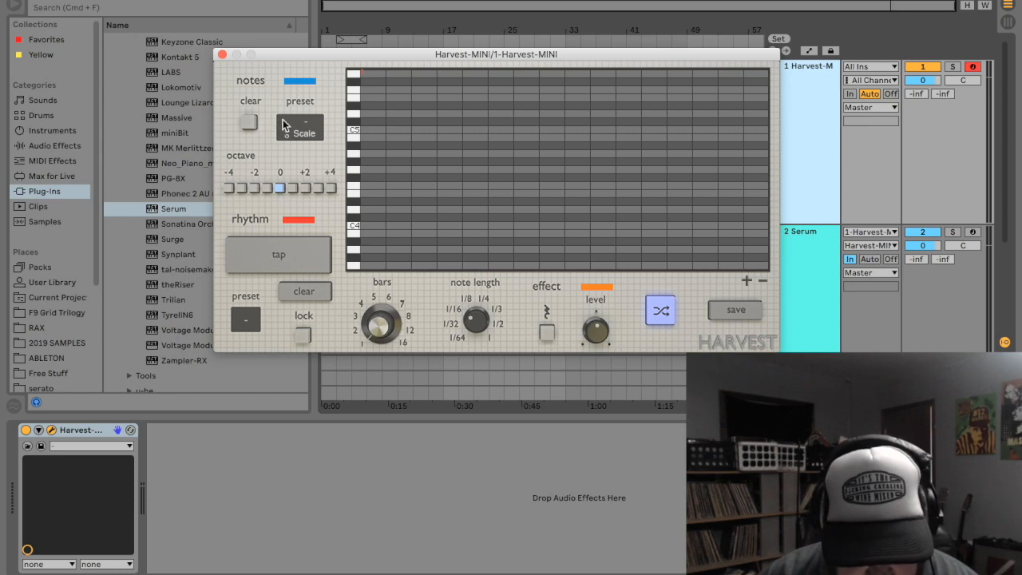
Step: Set Harvest-MINI's note preset to root D, Chord mode, with the Minor add 9th chord
{"action": "left_click", "coordinate": [288, 127]}
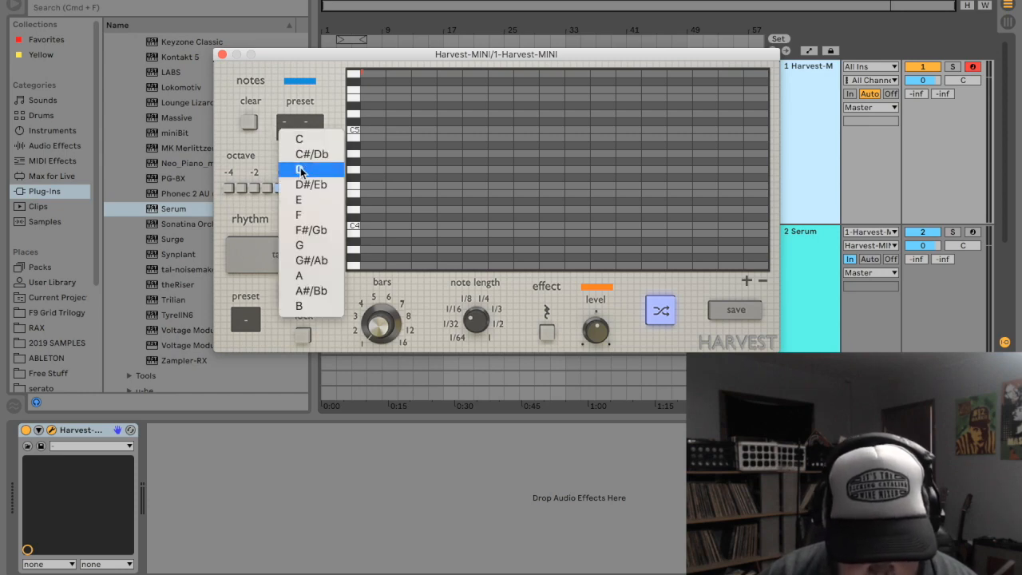
{"action": "left_click", "coordinate": [300, 168]}
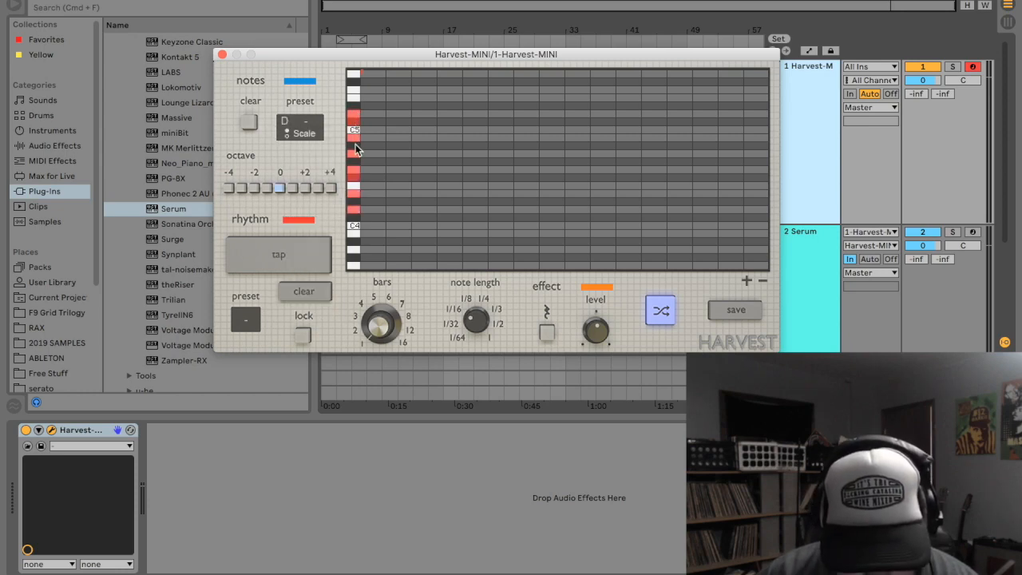
{"action": "left_click", "coordinate": [285, 121]}
{"action": "left_click", "coordinate": [294, 168]}
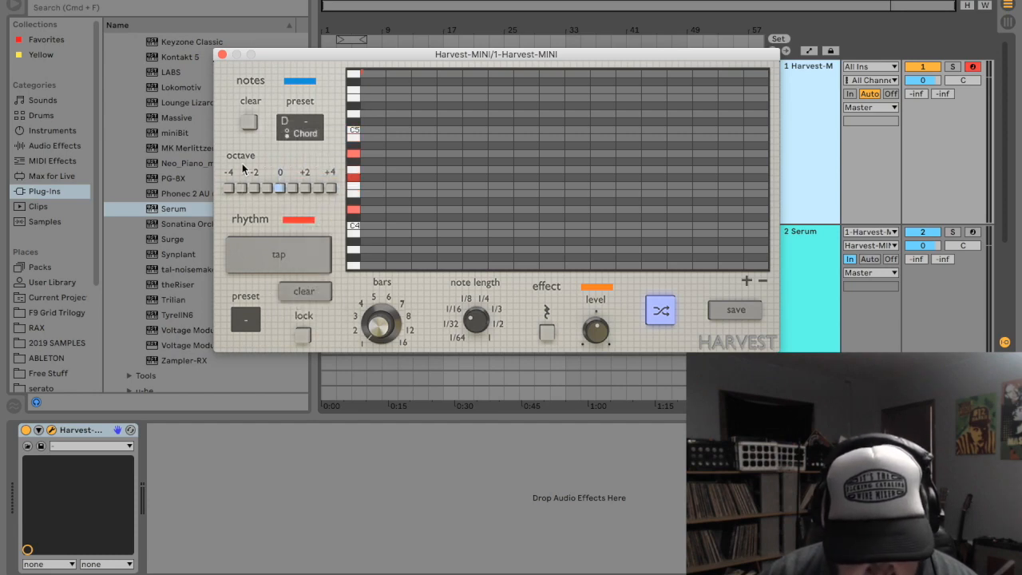
{"action": "left_click", "coordinate": [308, 125]}
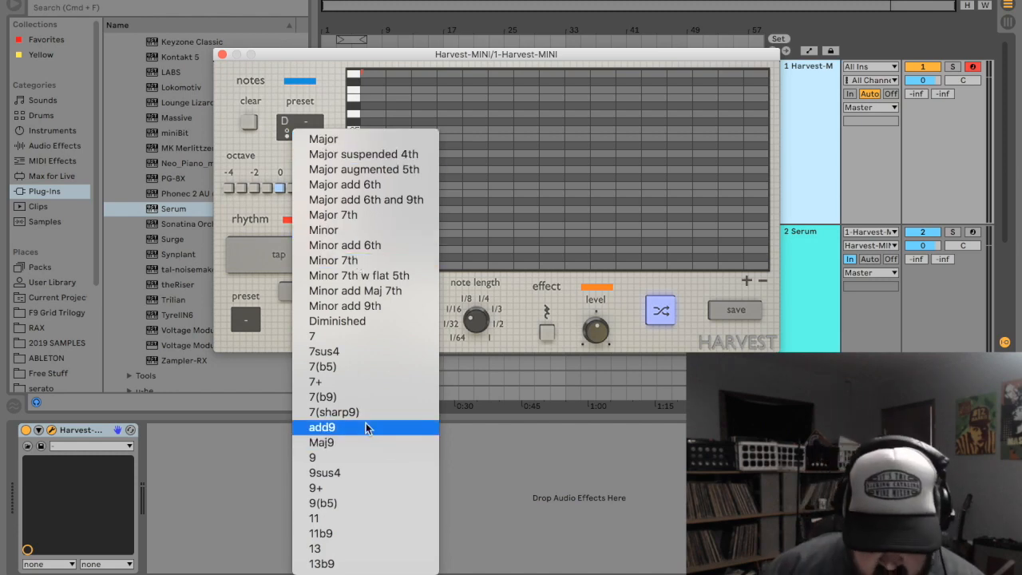
{"action": "left_click", "coordinate": [374, 308]}
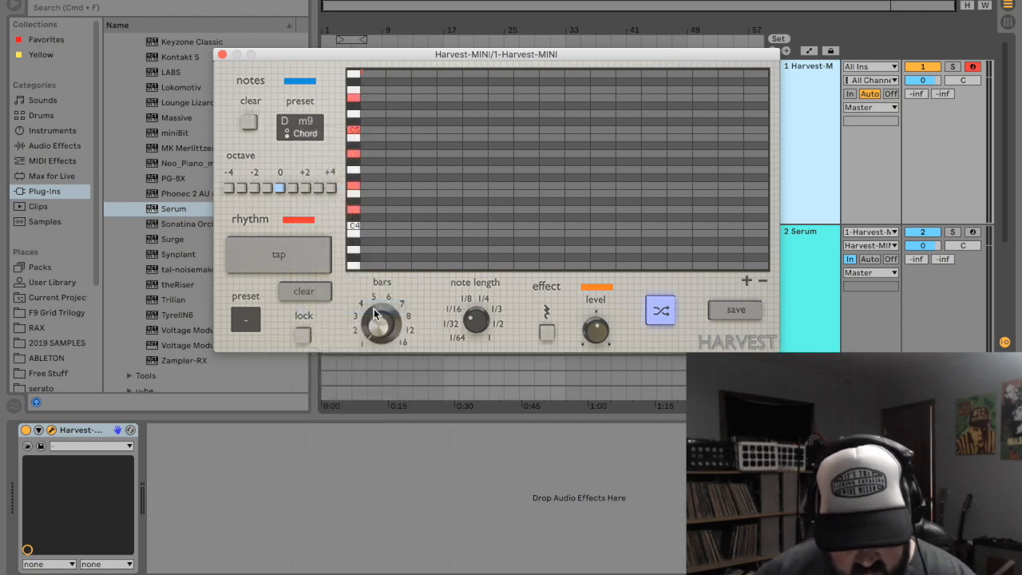
Step: Enable octaves -1 through +2 for the chord notes in Harvest-MINI
{"action": "left_click", "coordinate": [293, 187]}
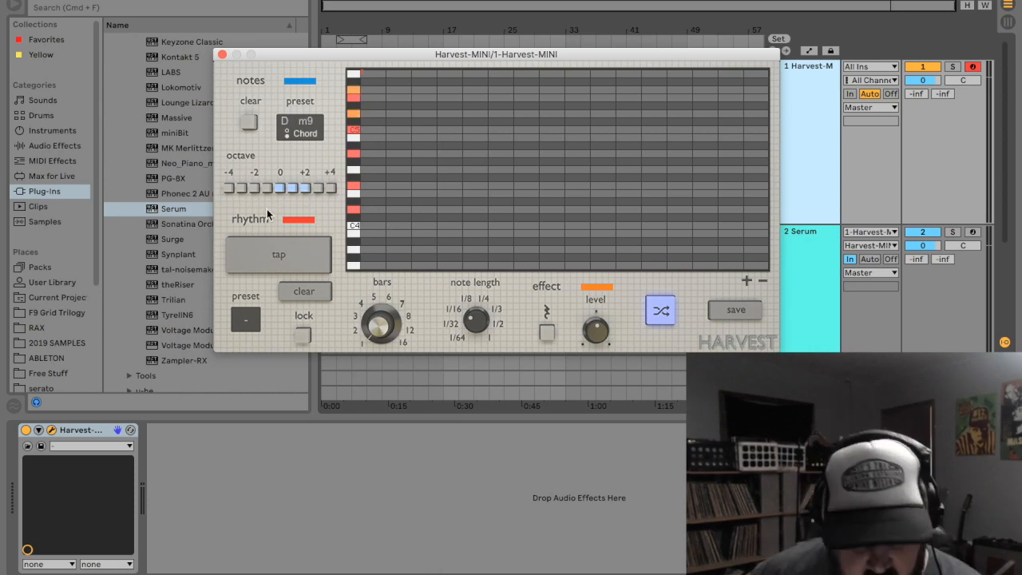
{"action": "left_click", "coordinate": [295, 187]}
{"action": "left_click", "coordinate": [282, 188]}
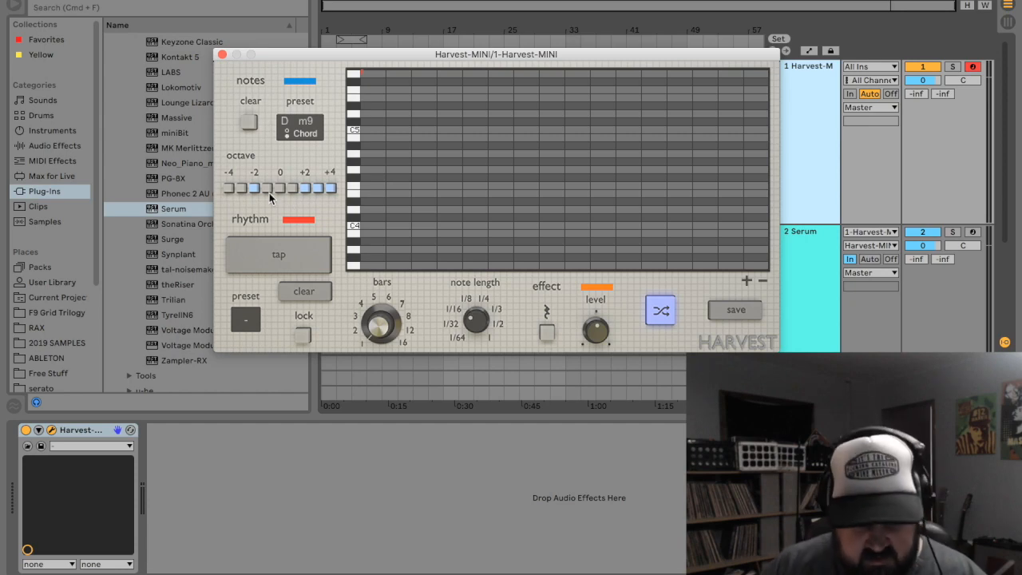
{"action": "left_click", "coordinate": [290, 190]}
{"action": "left_click", "coordinate": [278, 189]}
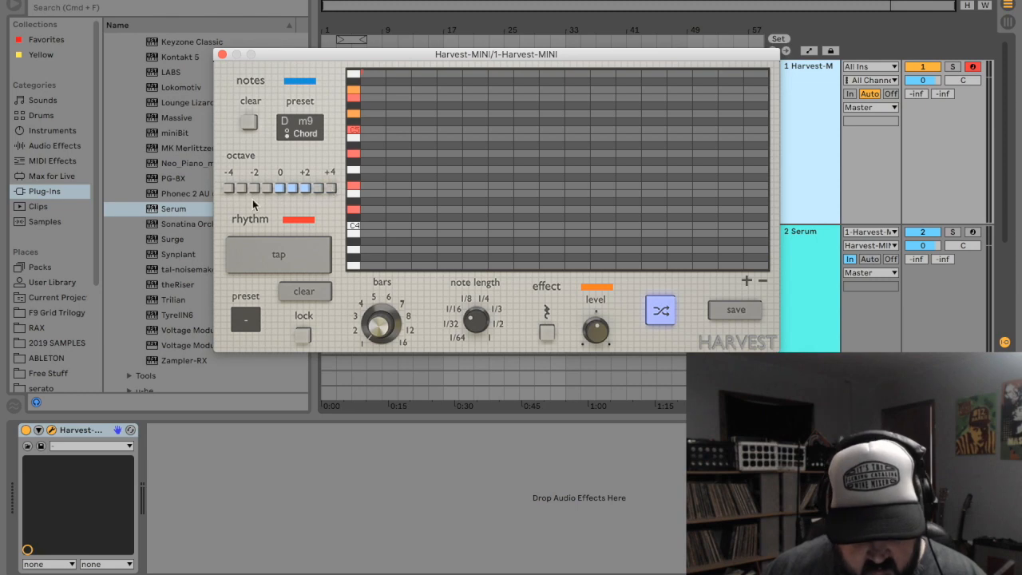
{"action": "left_click", "coordinate": [268, 187]}
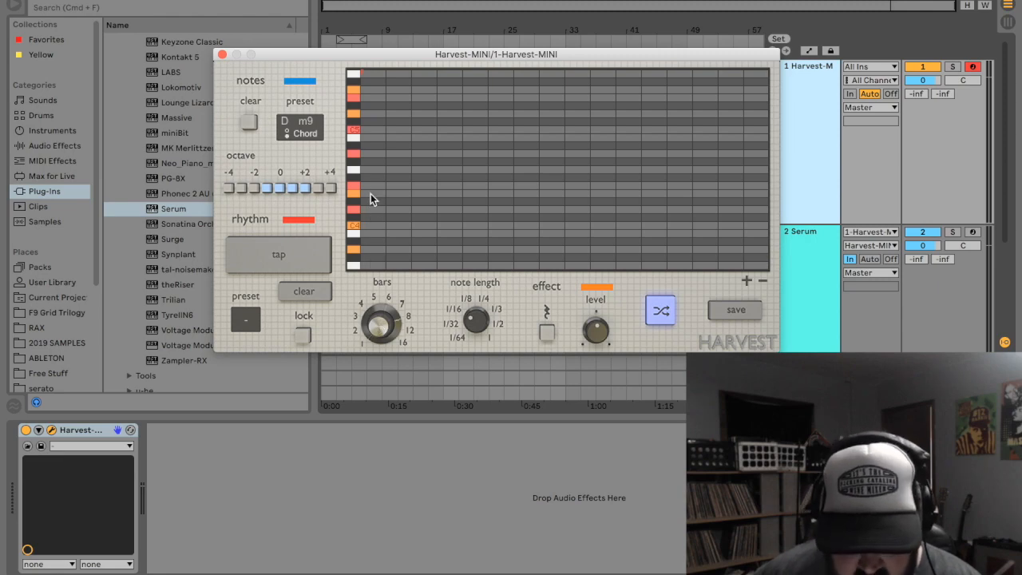
Step: Set the Harvest-MINI pattern length to 2 bars and make the note grid finer
{"action": "left_click_drag", "start_coordinate": [369, 207], "coordinate": [378, 164]}
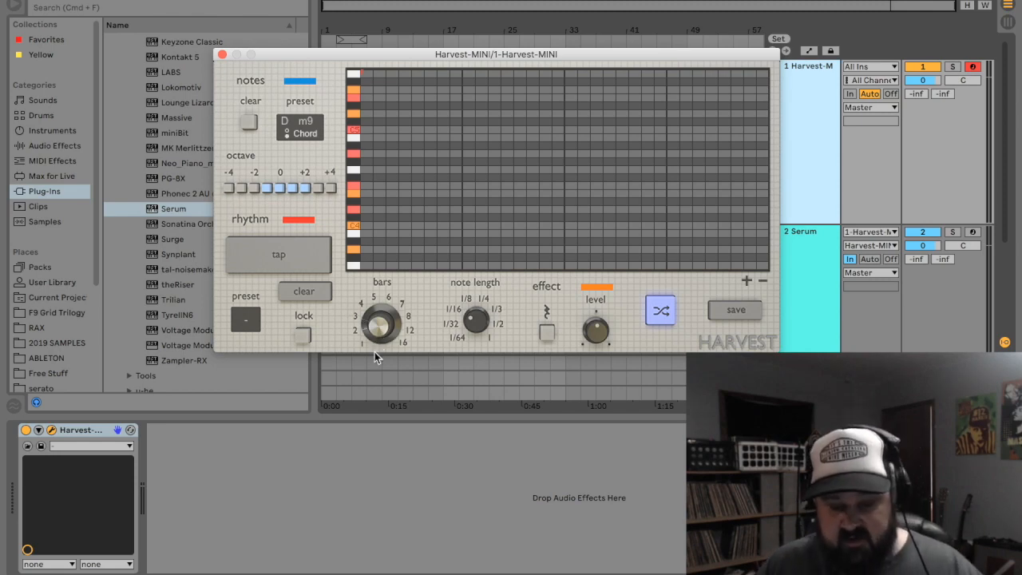
{"action": "left_click", "coordinate": [747, 283]}
{"action": "left_click", "coordinate": [747, 283]}
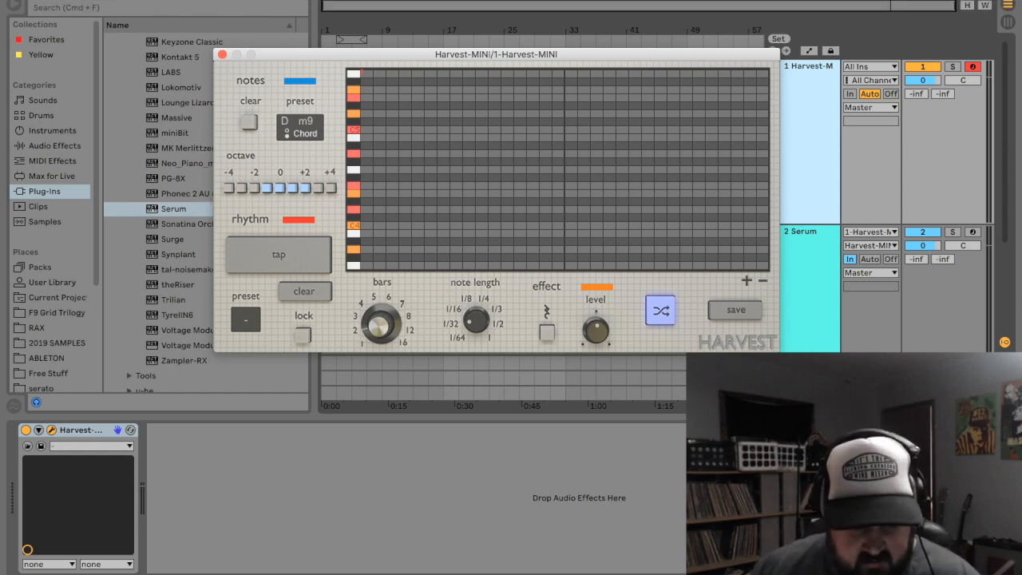
Step: Run playback and tap a rhythm into Harvest-MINI to fill the two-bar grid with notes
{"action": "left_click", "coordinate": [391, 0]}
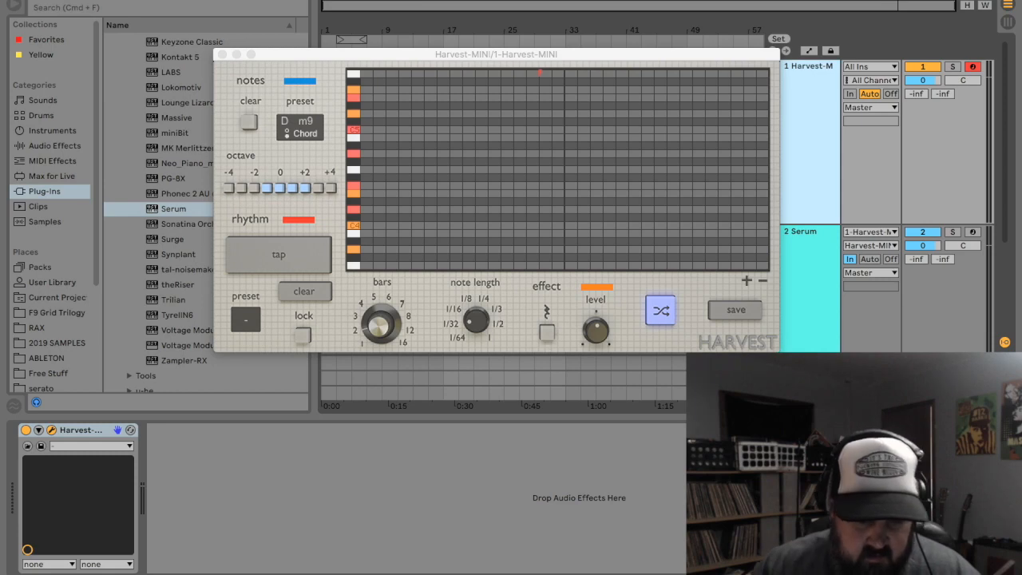
{"action": "left_click", "coordinate": [281, 257]}
{"action": "left_click", "coordinate": [281, 256]}
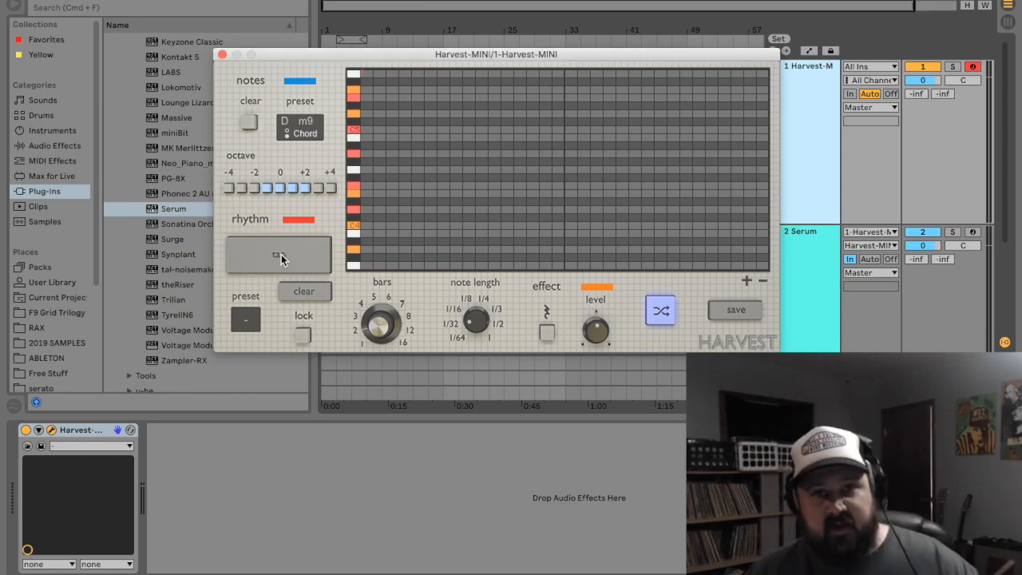
{"action": "left_click", "coordinate": [281, 257]}
{"action": "left_click", "coordinate": [281, 256]}
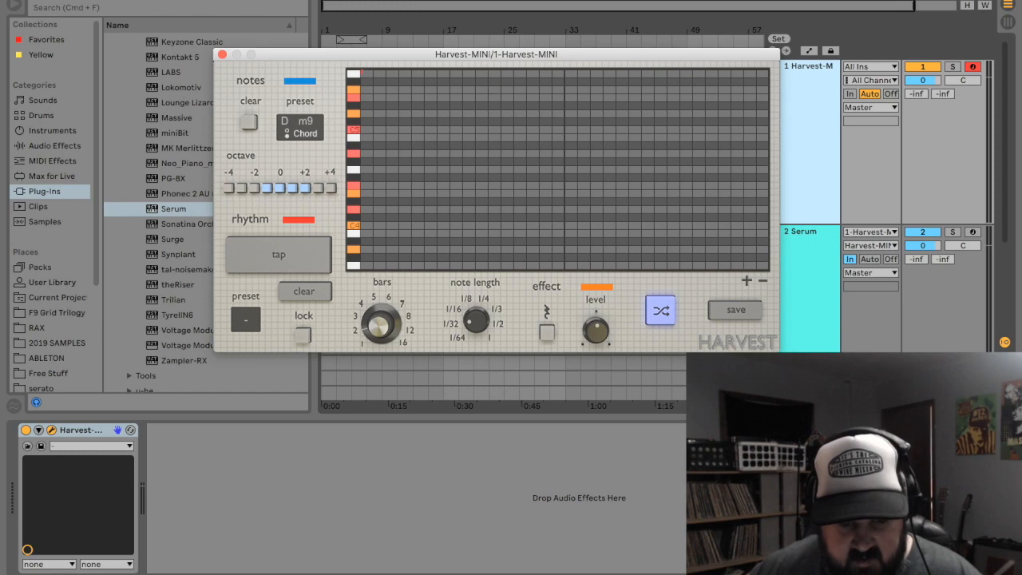
{"action": "left_click", "coordinate": [279, 255]}
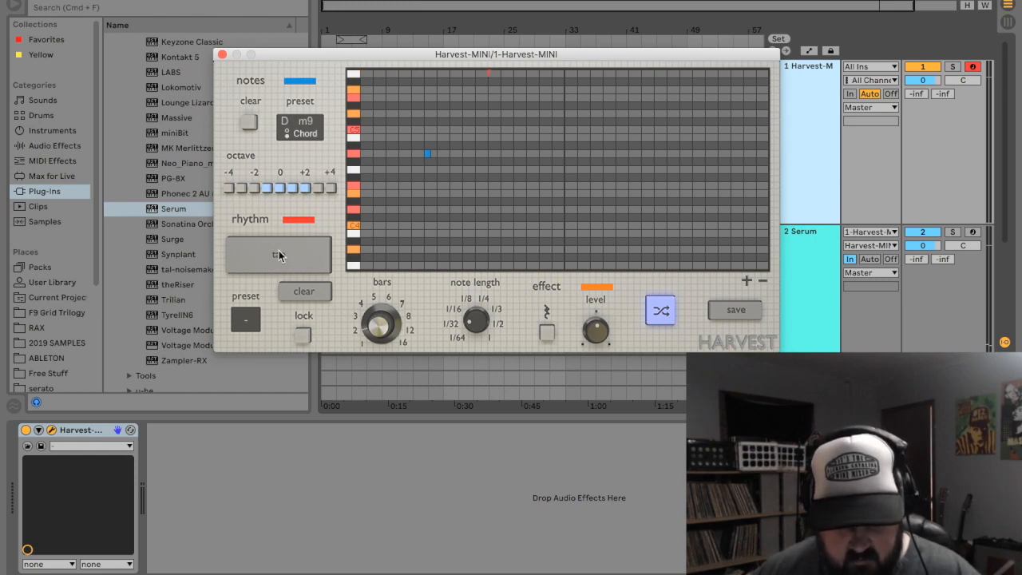
{"action": "left_click", "coordinate": [280, 255]}
{"action": "left_click", "coordinate": [280, 254]}
{"action": "left_click", "coordinate": [279, 254]}
{"action": "left_click", "coordinate": [280, 255]}
{"action": "left_click", "coordinate": [280, 254]}
{"action": "left_click", "coordinate": [280, 255]}
{"action": "left_click", "coordinate": [279, 255]}
{"action": "left_click", "coordinate": [280, 255]}
{"action": "left_click", "coordinate": [279, 254]}
{"action": "left_click", "coordinate": [280, 255]}
{"action": "left_click", "coordinate": [279, 255]}
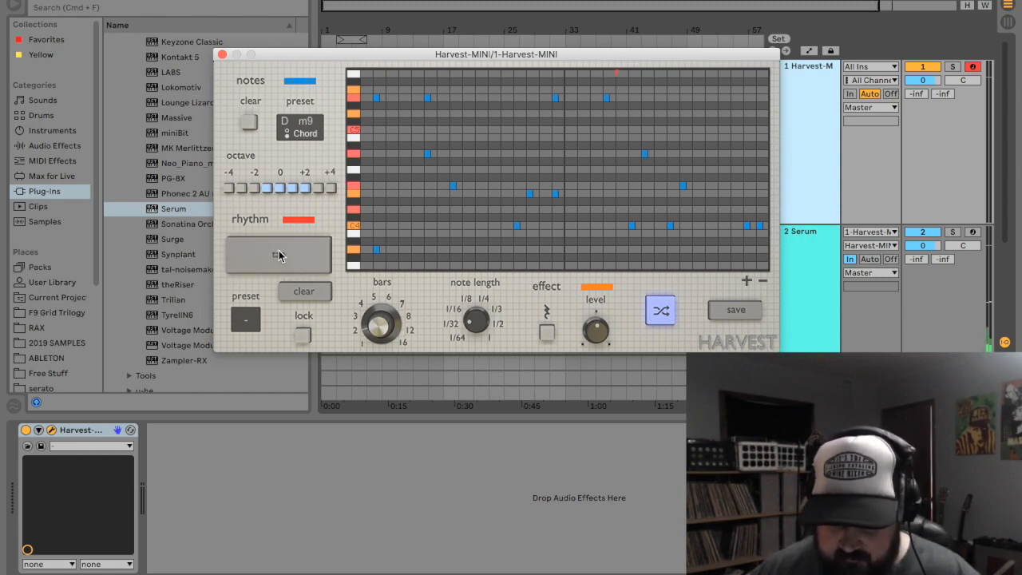
{"action": "left_click", "coordinate": [280, 255]}
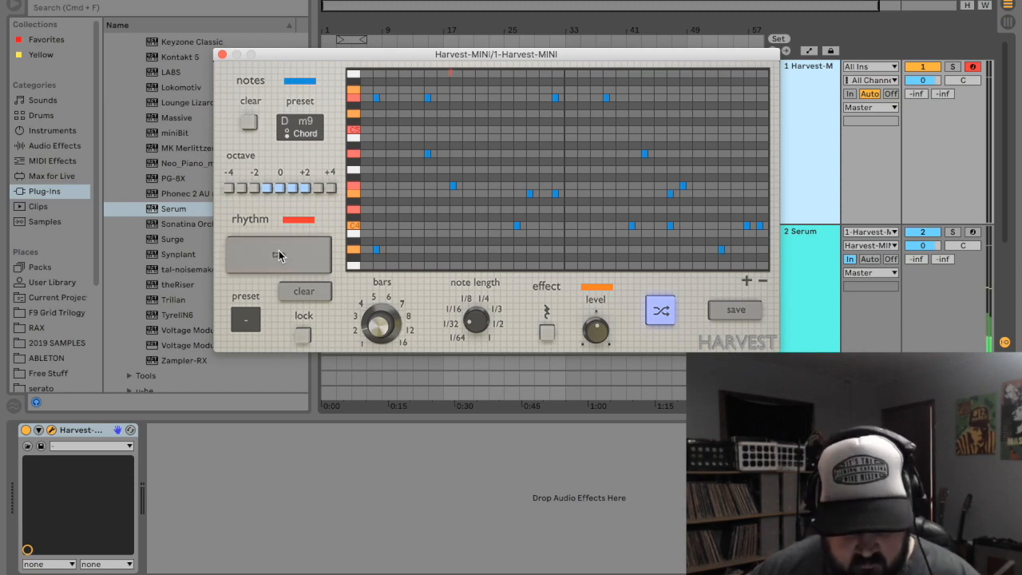
{"action": "left_click", "coordinate": [181, 1]}
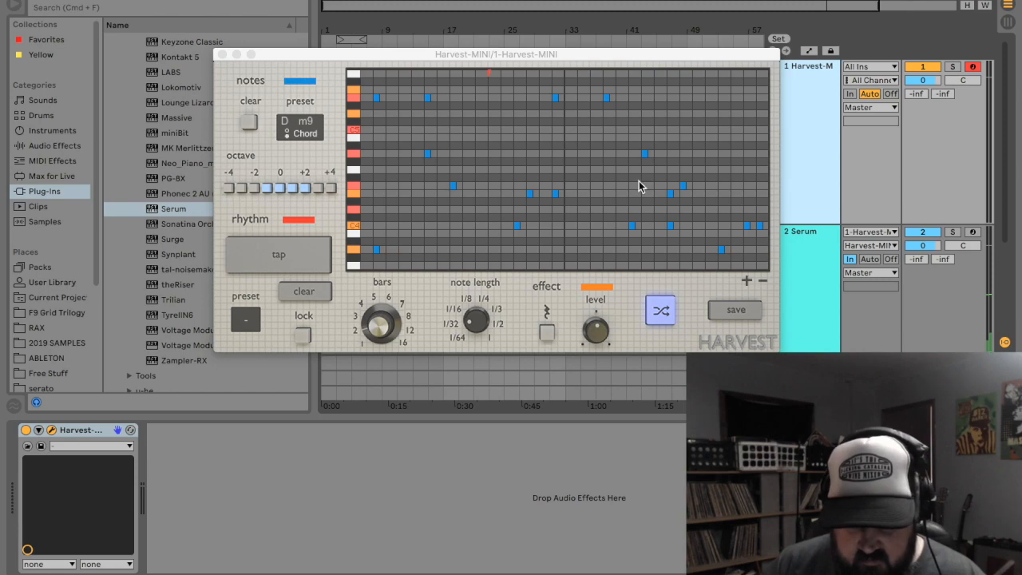
Step: Randomize the pitches of the tapped pattern during playback
{"action": "scroll", "coordinate": [638, 180], "scroll_direction": "up", "scroll_amount": 1}
{"action": "scroll", "coordinate": [638, 181], "scroll_direction": "down", "scroll_amount": 2}
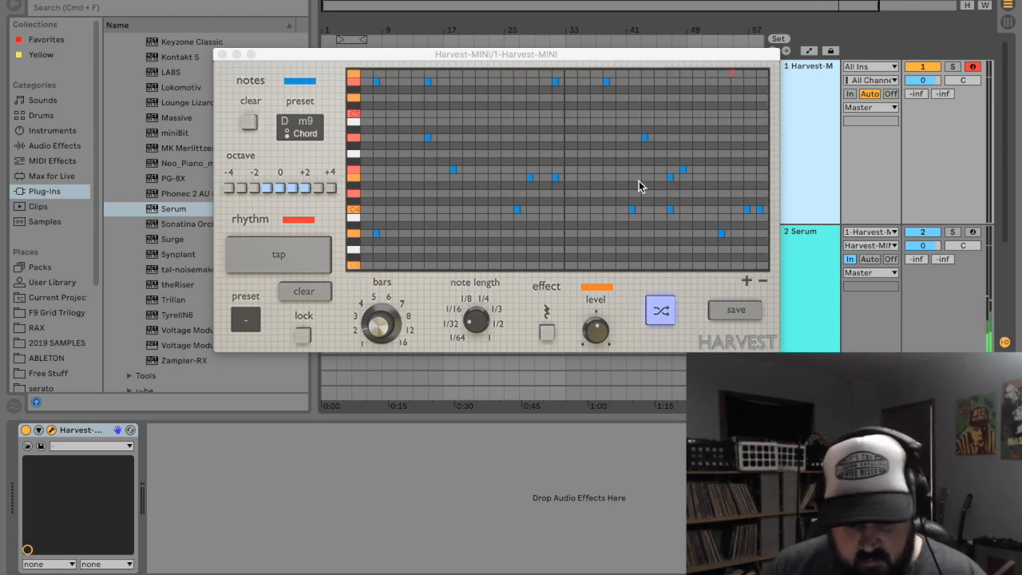
{"action": "scroll", "coordinate": [639, 180], "scroll_direction": "up", "scroll_amount": 1}
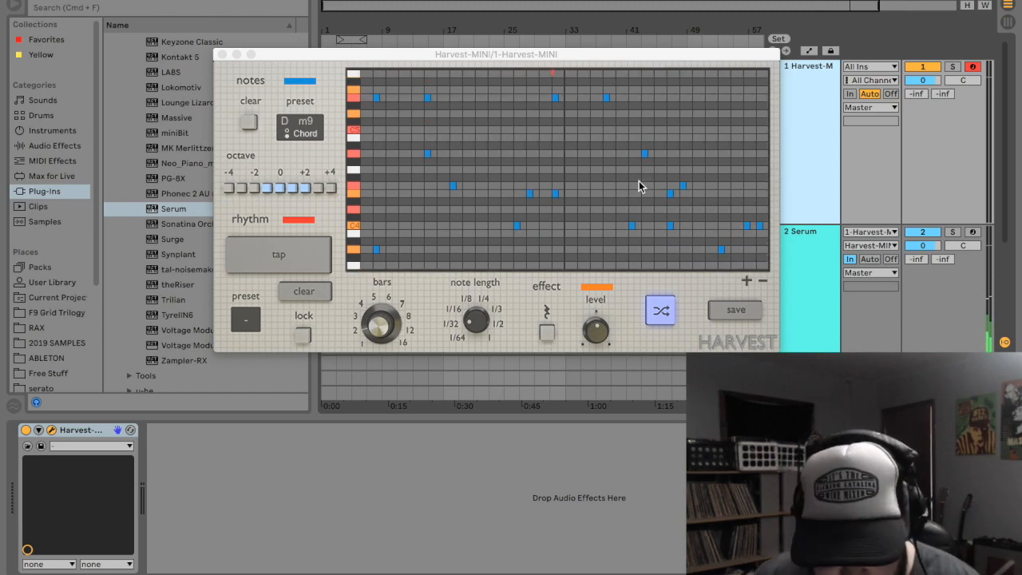
{"action": "left_click", "coordinate": [663, 314]}
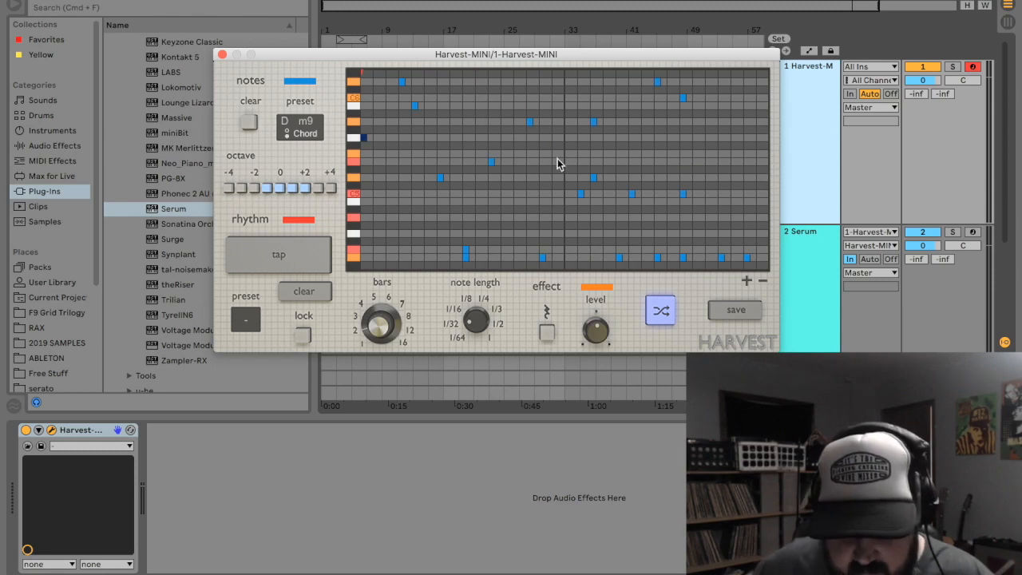
Step: Draw extra notes by hand across the grid and randomize the expanded pattern
{"action": "left_click_drag", "start_coordinate": [721, 158], "coordinate": [417, 119]}
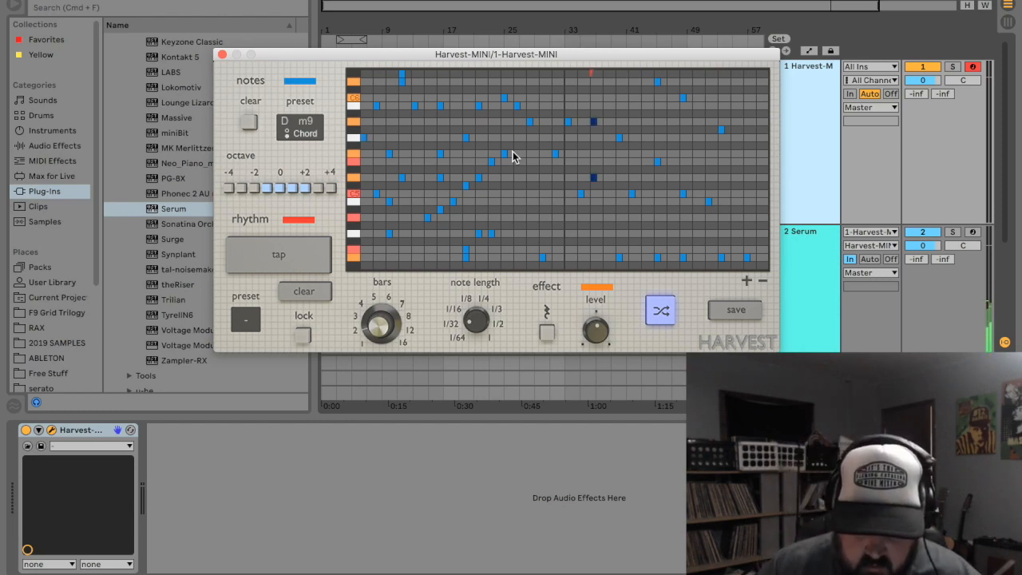
{"action": "left_click", "coordinate": [661, 314]}
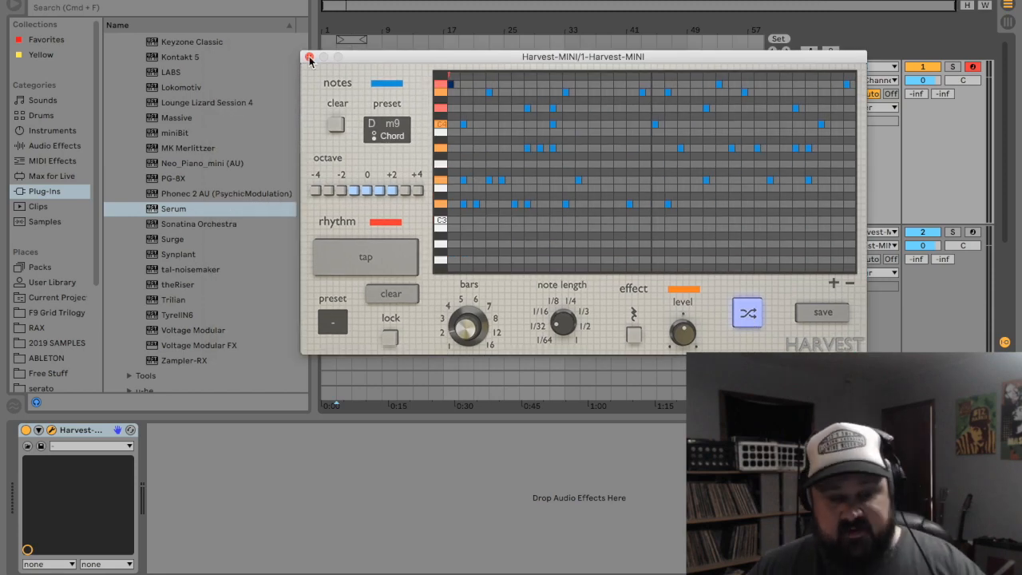
Step: Close the Harvest-MINI window and audition its pattern through the Serum track
{"action": "left_click", "coordinate": [309, 58]}
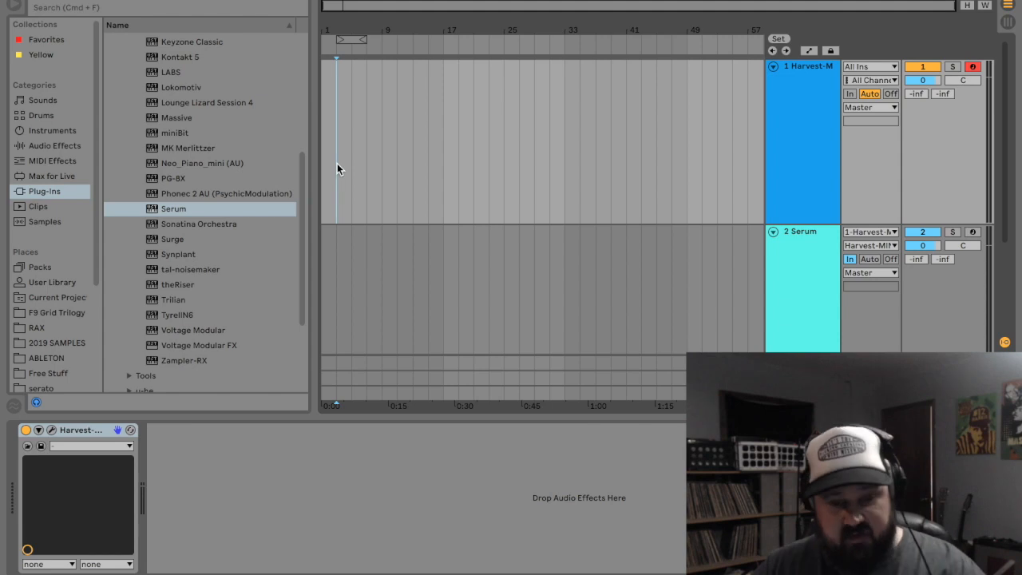
{"action": "key", "text": "space"}
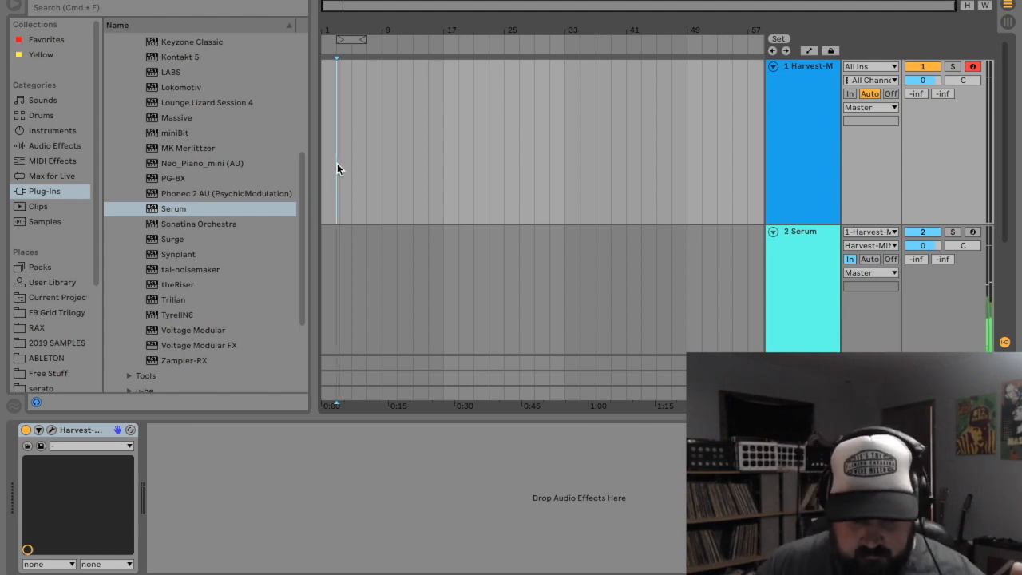
{"action": "key", "text": "space"}
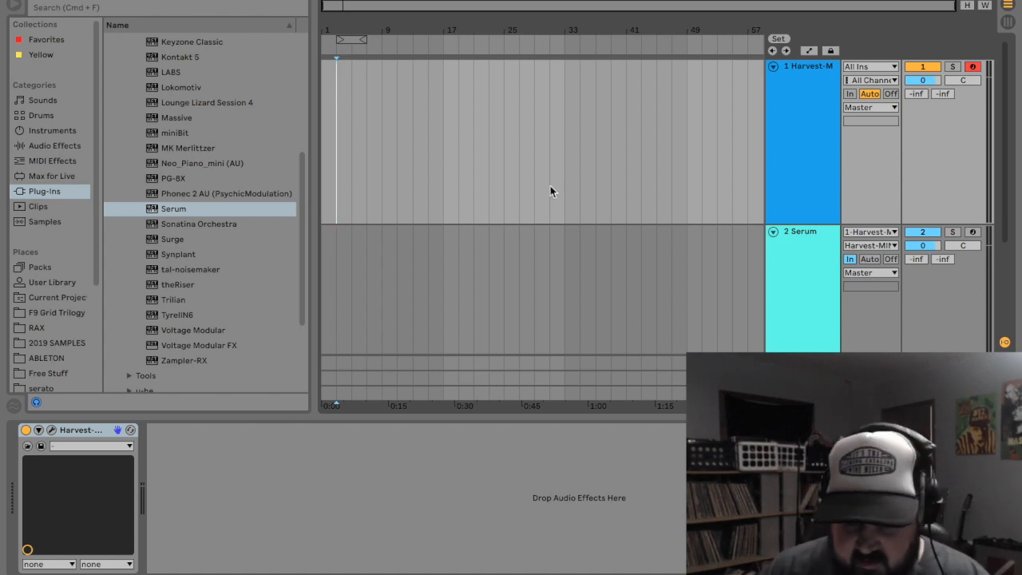
Step: Arm the Serum track, record Harvest-MINI's output from bar 3, and open the recorded Serum clip to check its notes
{"action": "left_click", "coordinate": [973, 233]}
{"action": "key", "text": "F9"}
{"action": "left_click_drag", "start_coordinate": [336, 31], "coordinate": [340, 66]}
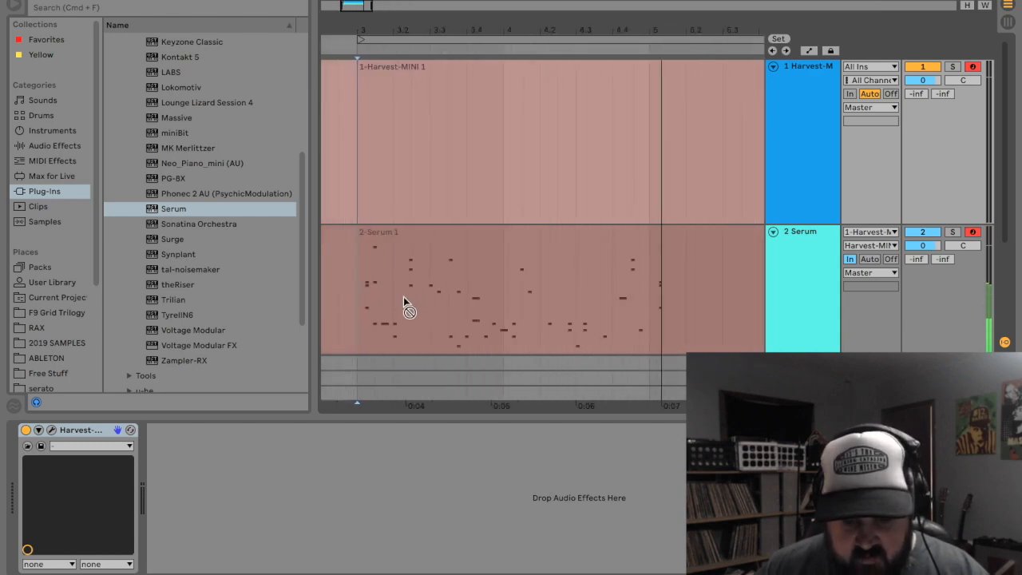
{"action": "key", "text": "space"}
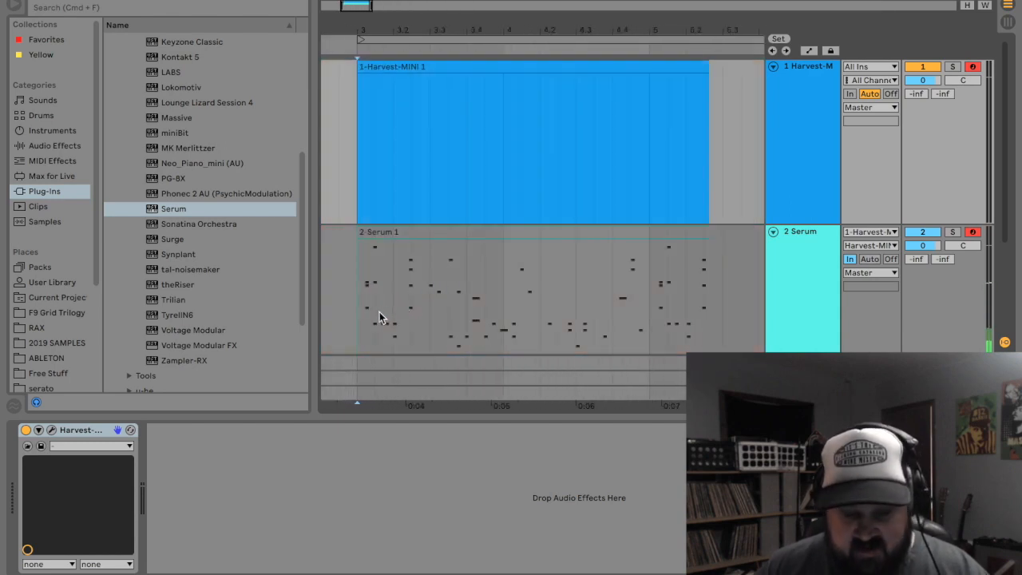
{"action": "double_click", "coordinate": [391, 237]}
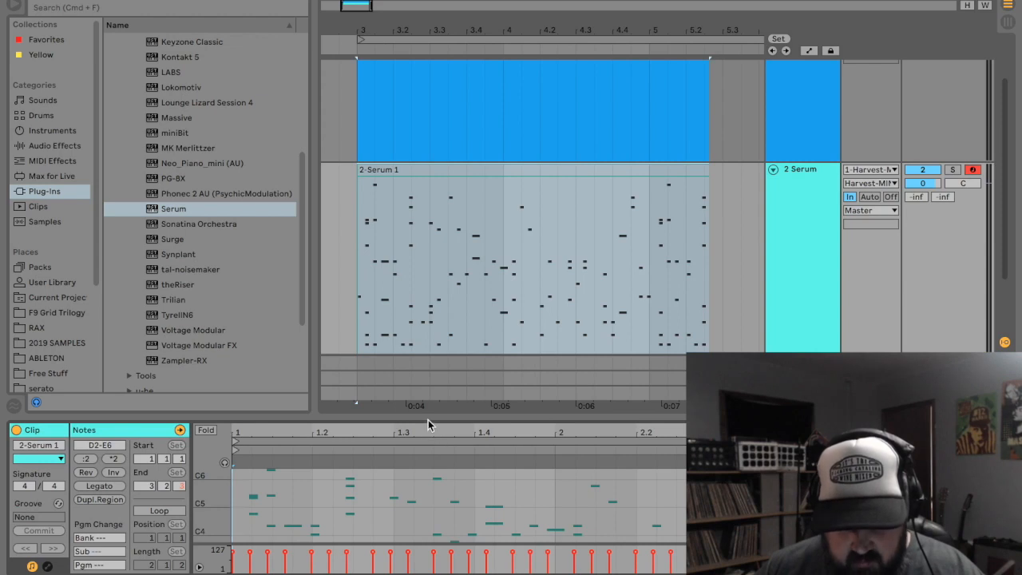
{"action": "left_click_drag", "start_coordinate": [428, 419], "coordinate": [996, 409]}
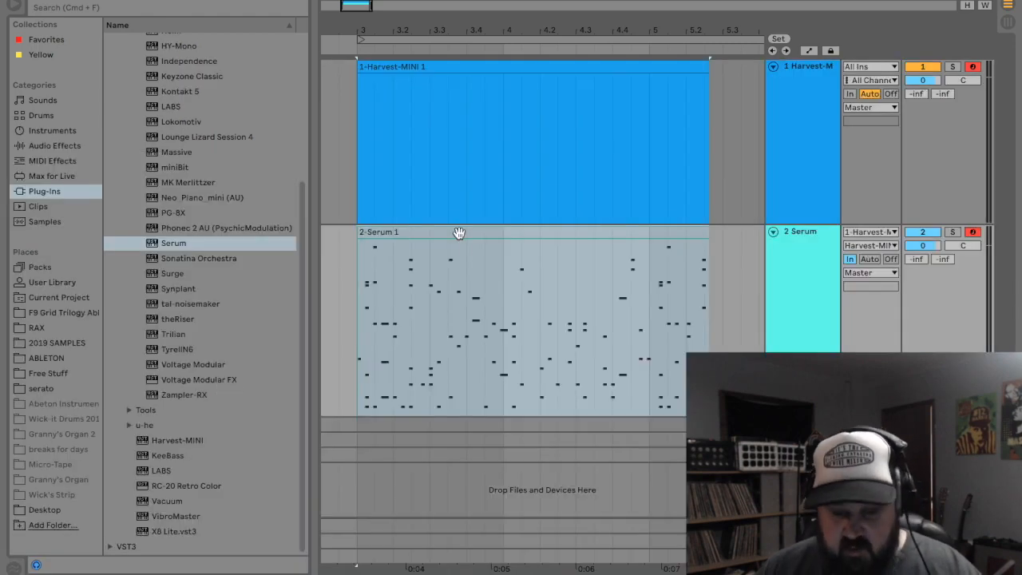
Step: Delete the recorded clips from the Harvest-MINI and Serum tracks and disarm the Serum track
{"action": "key", "text": "Delete"}
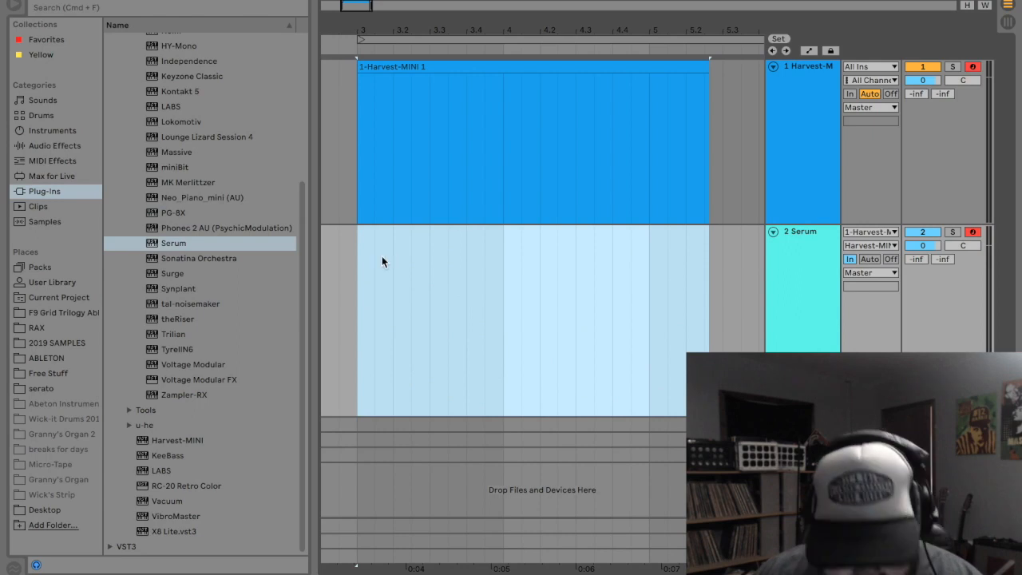
{"action": "left_click", "coordinate": [436, 68]}
{"action": "key", "text": "Delete"}
{"action": "left_click", "coordinate": [354, 103]}
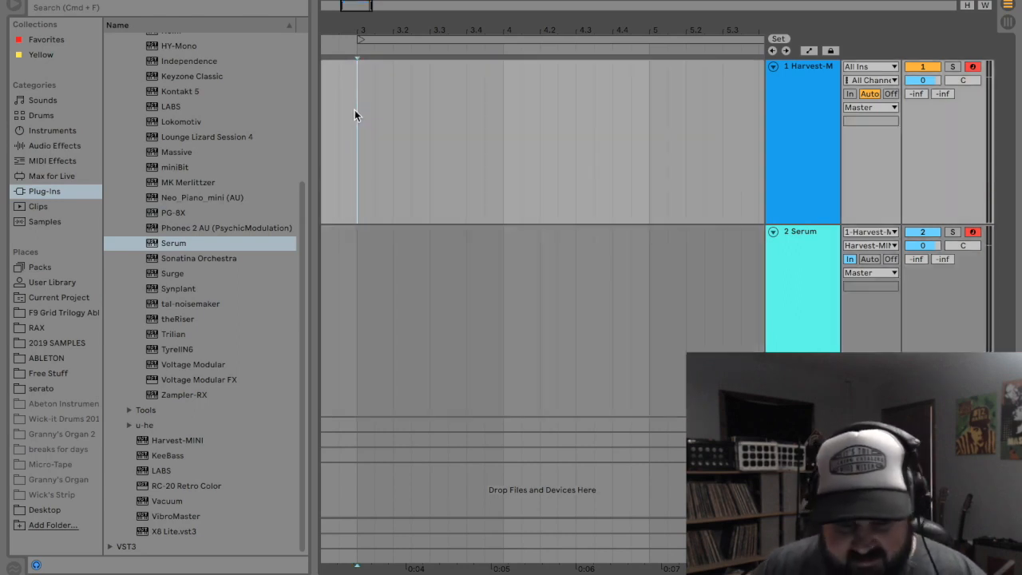
{"action": "left_click", "coordinate": [973, 232]}
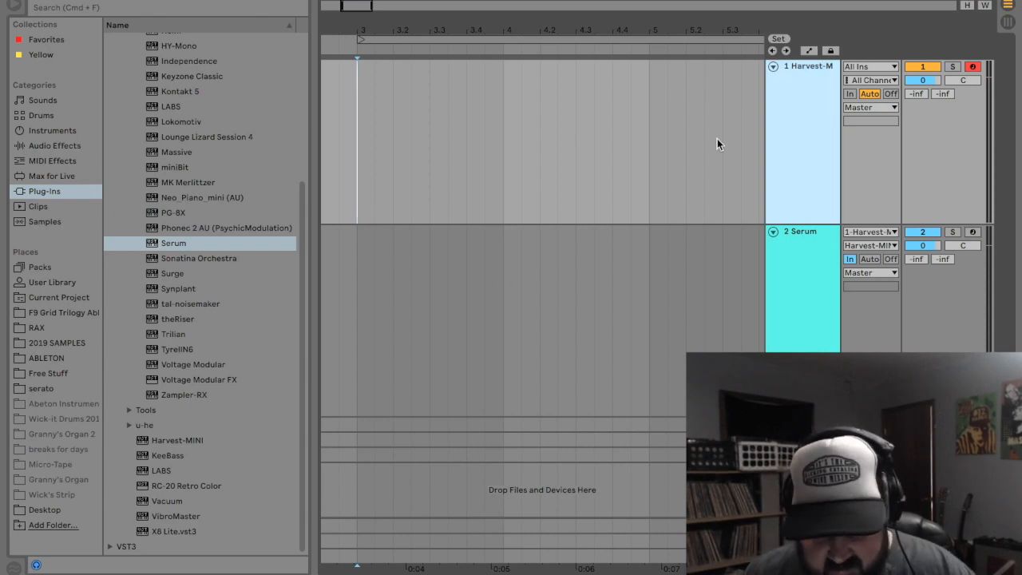
Step: Reopen Harvest-MINI from the first track and save its pattern as "harvest test" on the Desktop
{"action": "double_click", "coordinate": [807, 93]}
{"action": "left_click", "coordinate": [51, 430]}
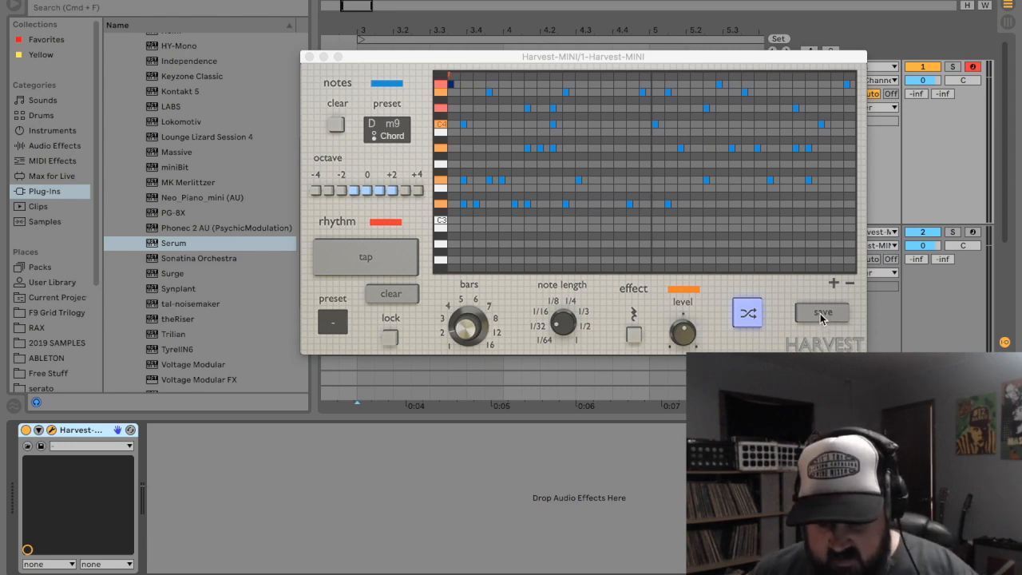
{"action": "left_click", "coordinate": [820, 313]}
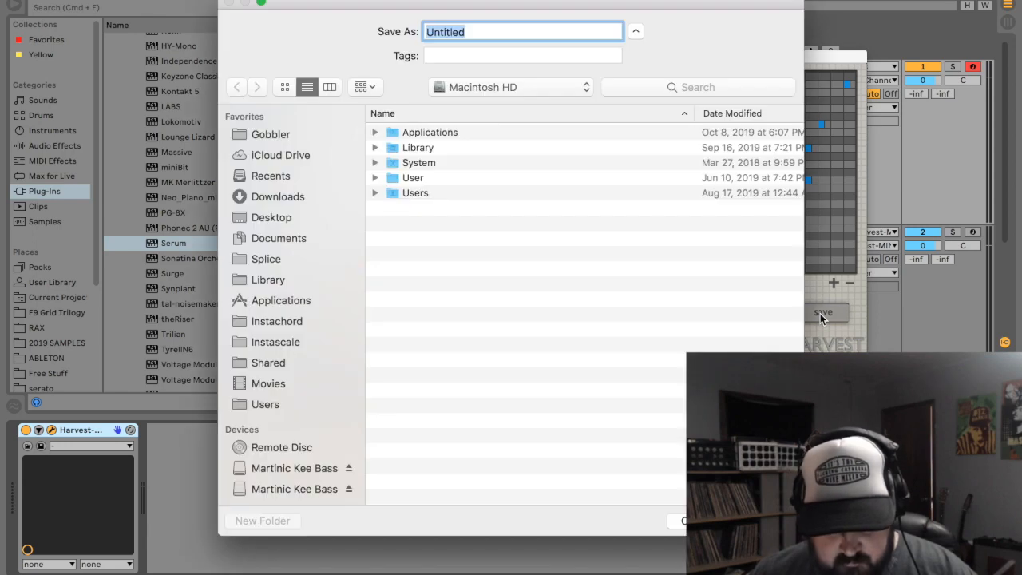
{"action": "type", "text": "harvest test"}
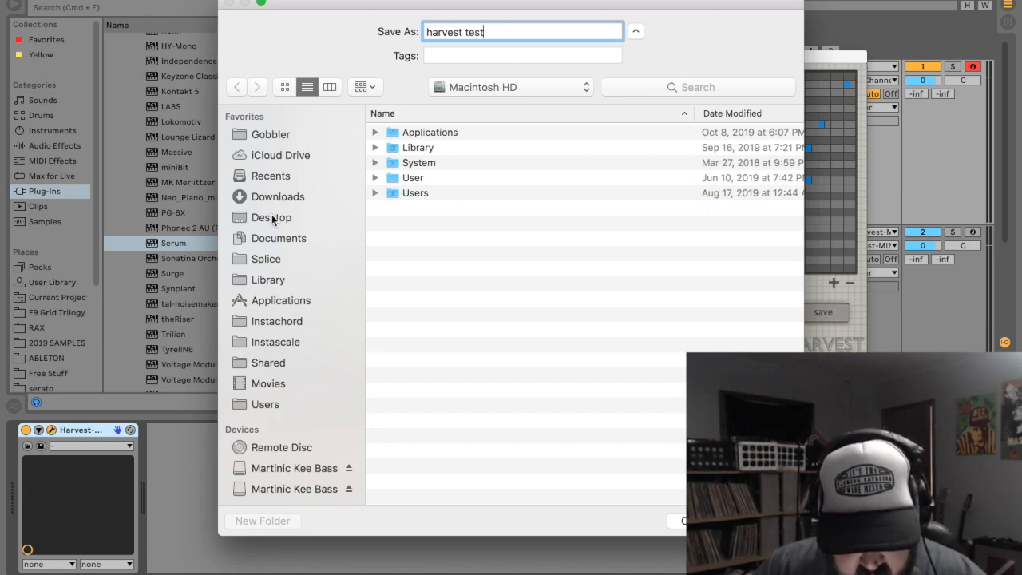
{"action": "left_click", "coordinate": [271, 217]}
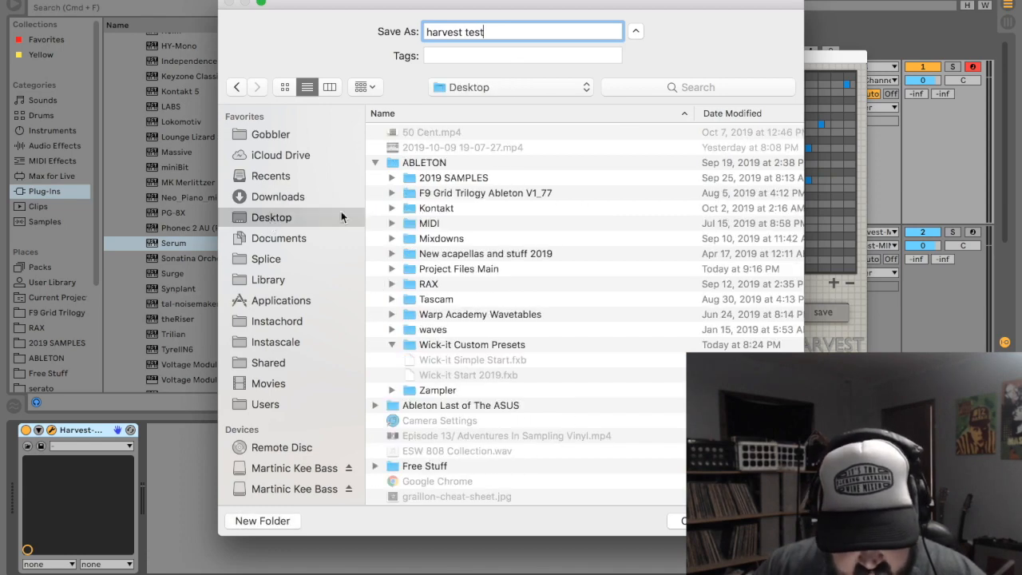
{"action": "key", "text": "Return"}
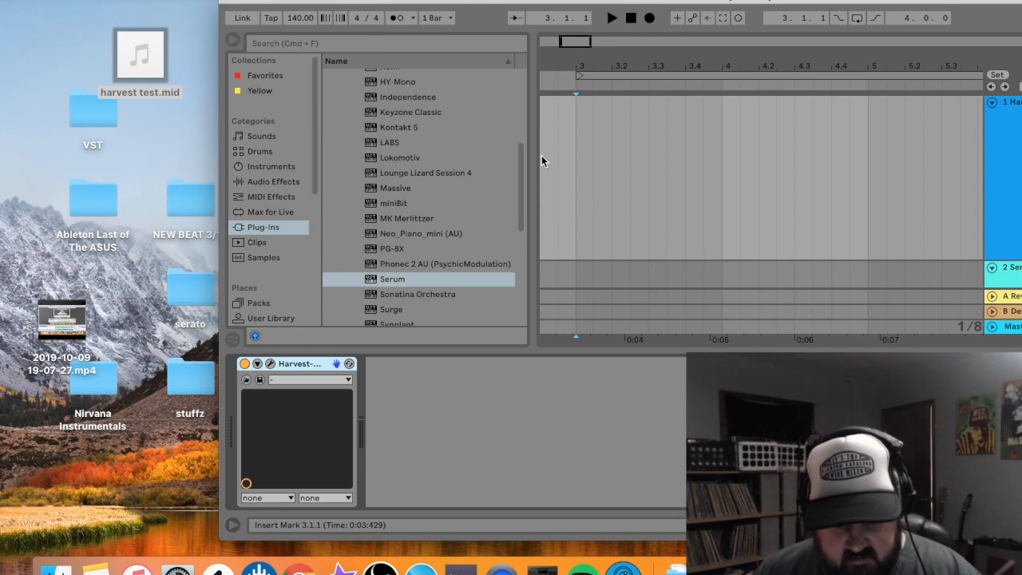
Step: Import harvest test.mid from the desktop onto the Serum track at bar 3 and examine the clip's notes in an enlarged editor
{"action": "mouse_move", "coordinate": [155, 48]}
{"action": "left_click_drag", "start_coordinate": [154, 48], "coordinate": [689, 157]}
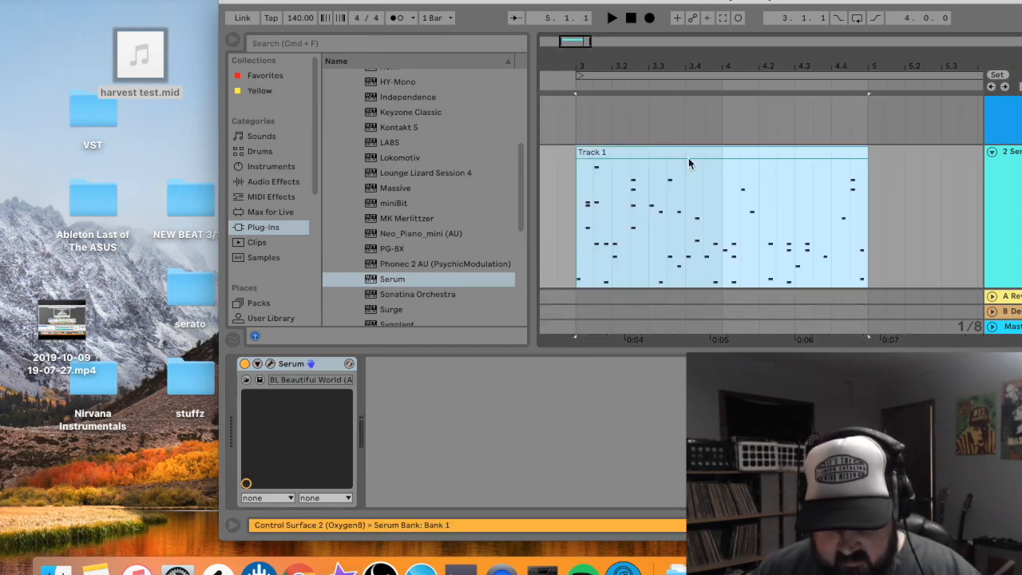
{"action": "double_click", "coordinate": [652, 152]}
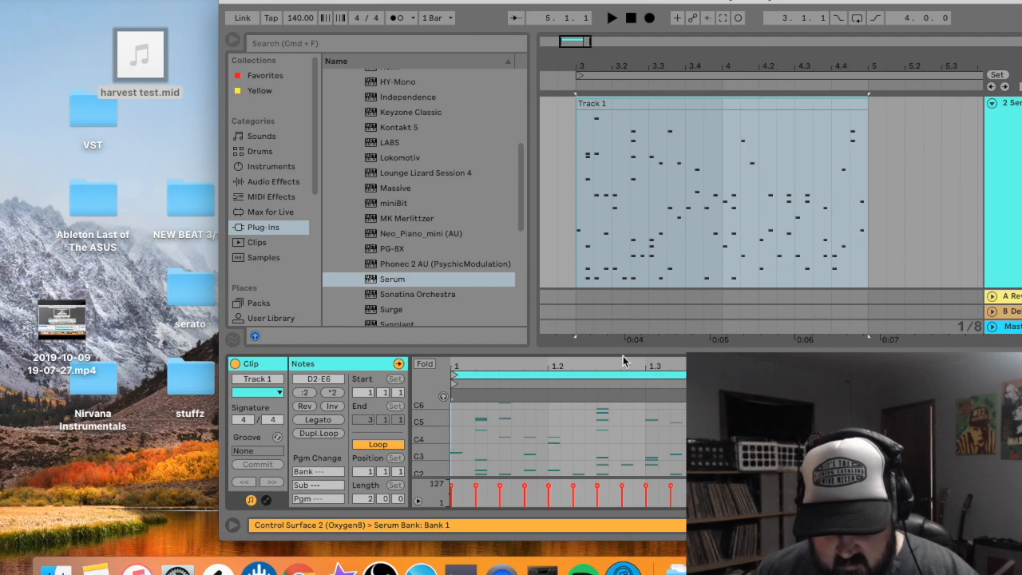
{"action": "left_click_drag", "start_coordinate": [621, 349], "coordinate": [649, 56]}
{"action": "left_click_drag", "start_coordinate": [771, 52], "coordinate": [609, 55]}
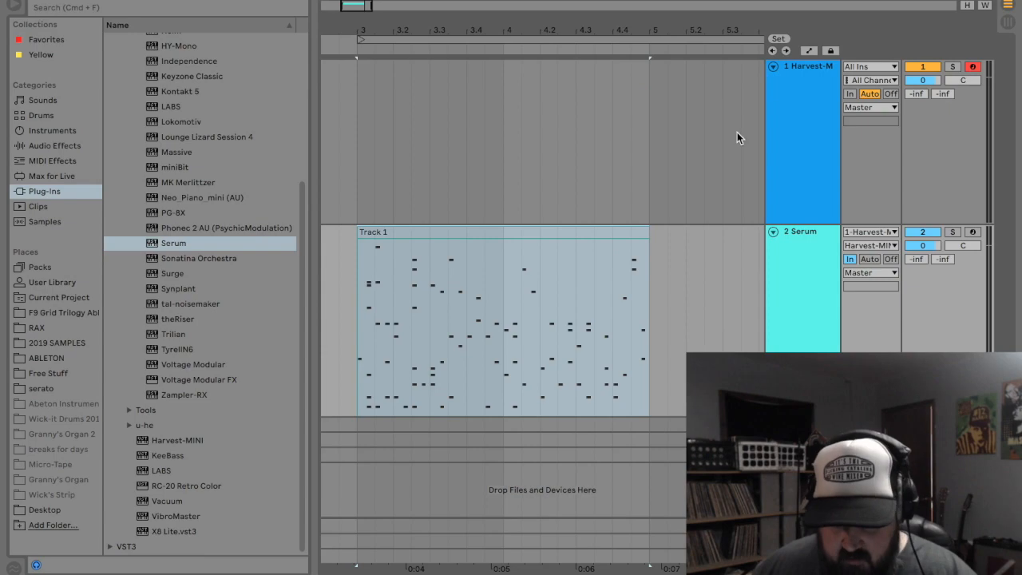
Step: Collapse the Harvest-MINI and Serum tracks and open the desktop's ABLETON folder to reach the saved Harvest MIDI files
{"action": "left_click", "coordinate": [773, 68]}
{"action": "left_click", "coordinate": [773, 81]}
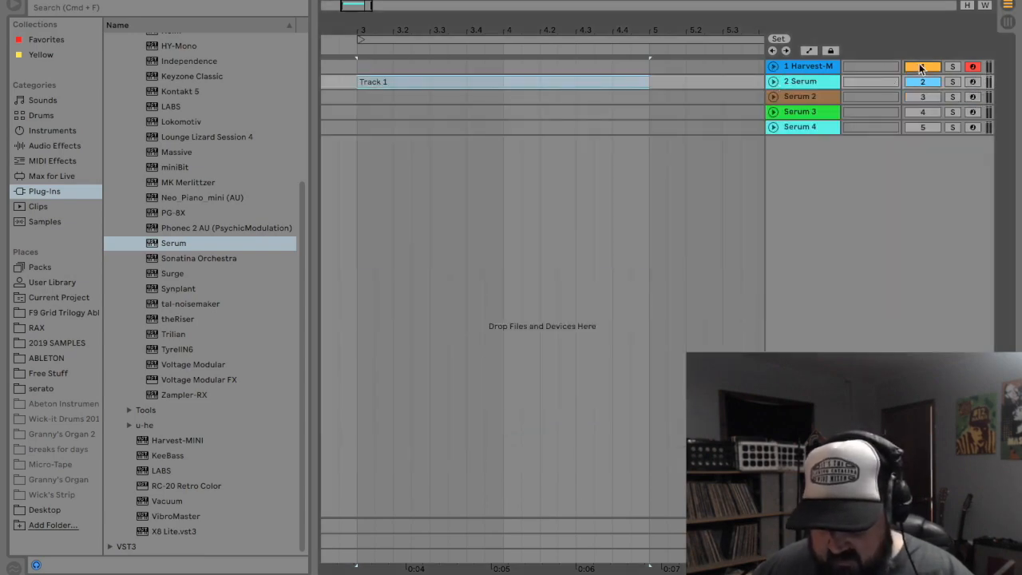
{"action": "left_click_drag", "start_coordinate": [483, 5], "coordinate": [597, 4]}
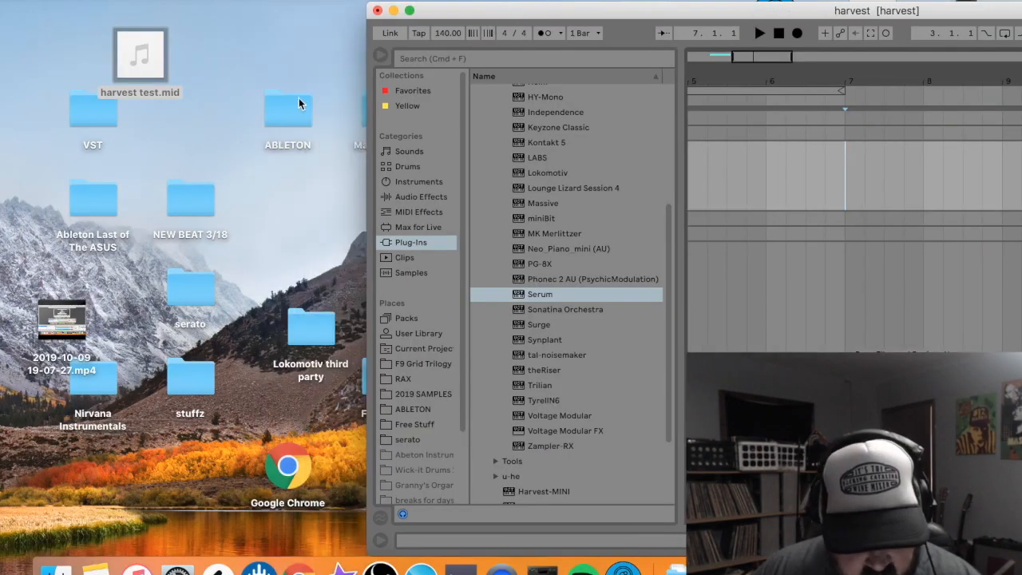
{"action": "double_click", "coordinate": [287, 104]}
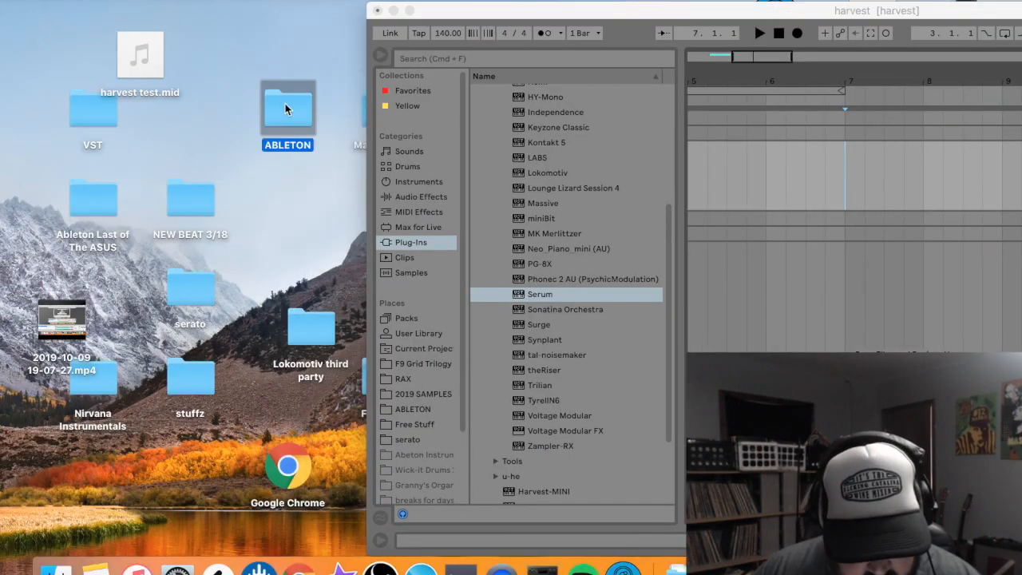
{"action": "left_click_drag", "start_coordinate": [351, 373], "coordinate": [125, 38]}
{"action": "left_click_drag", "start_coordinate": [330, 30], "coordinate": [251, 6]}
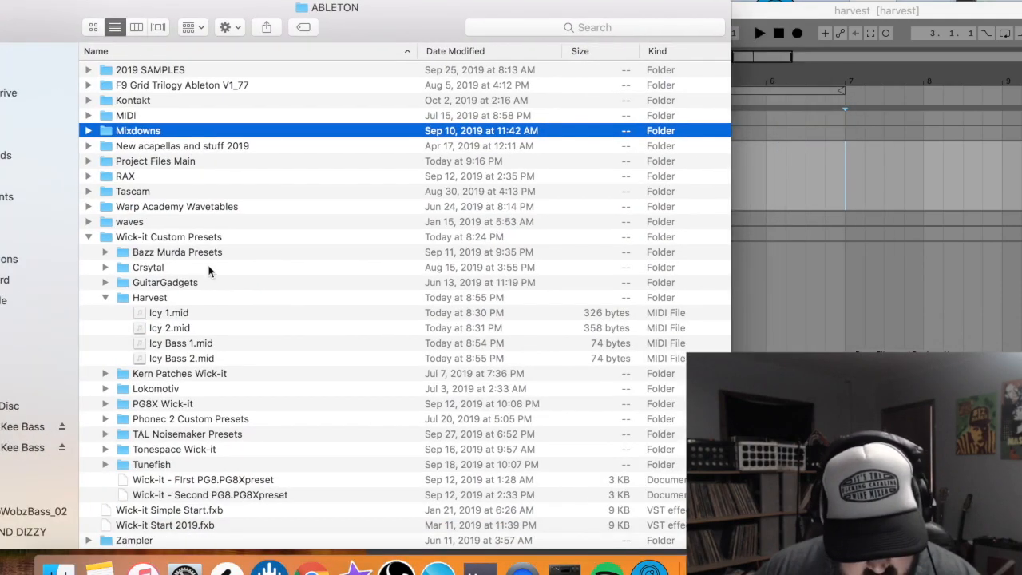
Step: Import Icy 1.mid and Icy 2.mid as separate clips on the Serum 2 track and return to the arrangement
{"action": "left_click_drag", "start_coordinate": [155, 313], "coordinate": [781, 193]}
{"action": "left_click", "coordinate": [183, 331]}
{"action": "left_click_drag", "start_coordinate": [165, 334], "coordinate": [942, 170]}
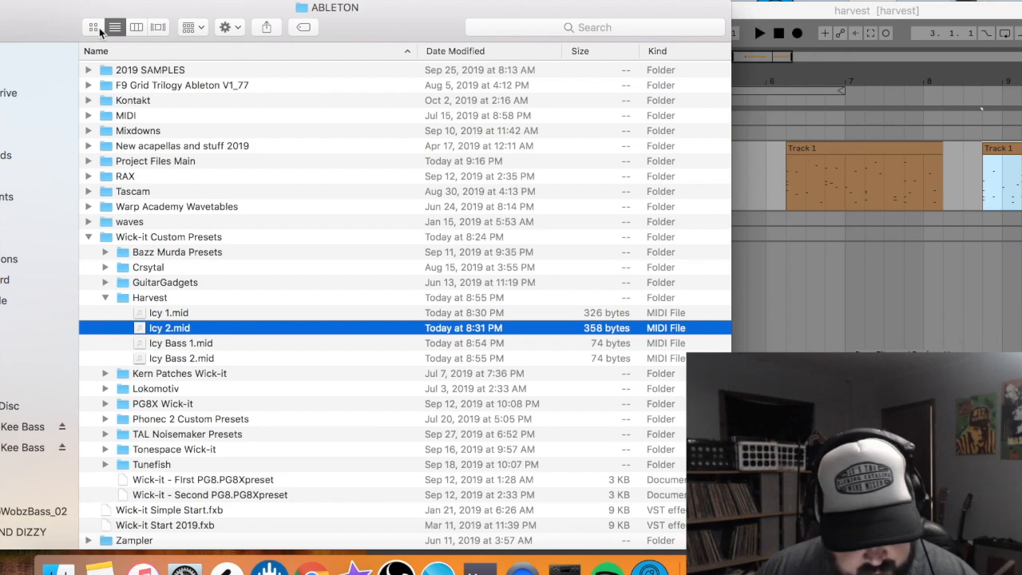
{"action": "left_click_drag", "start_coordinate": [99, 30], "coordinate": [202, 43]}
{"action": "left_click", "coordinate": [34, 24]}
{"action": "left_click", "coordinate": [408, 10]}
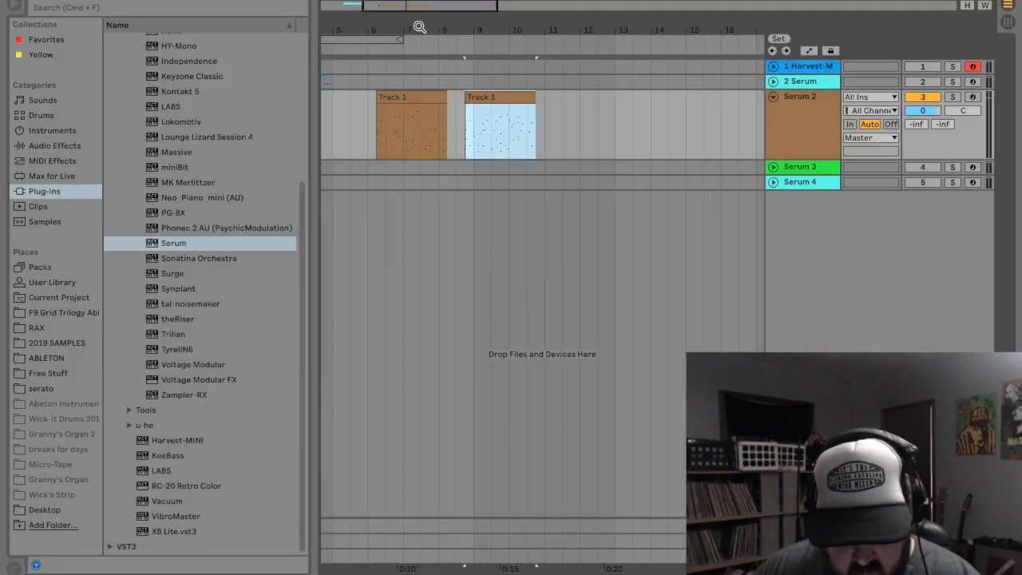
Step: Move the Icy 2 clip farther along the timeline, align Icy 1 with bar 7, and audition it looped over bars 7 to 9
{"action": "left_click_drag", "start_coordinate": [490, 97], "coordinate": [609, 96]}
{"action": "left_click_drag", "start_coordinate": [388, 96], "coordinate": [420, 96]}
{"action": "left_click_drag", "start_coordinate": [364, 40], "coordinate": [474, 56]}
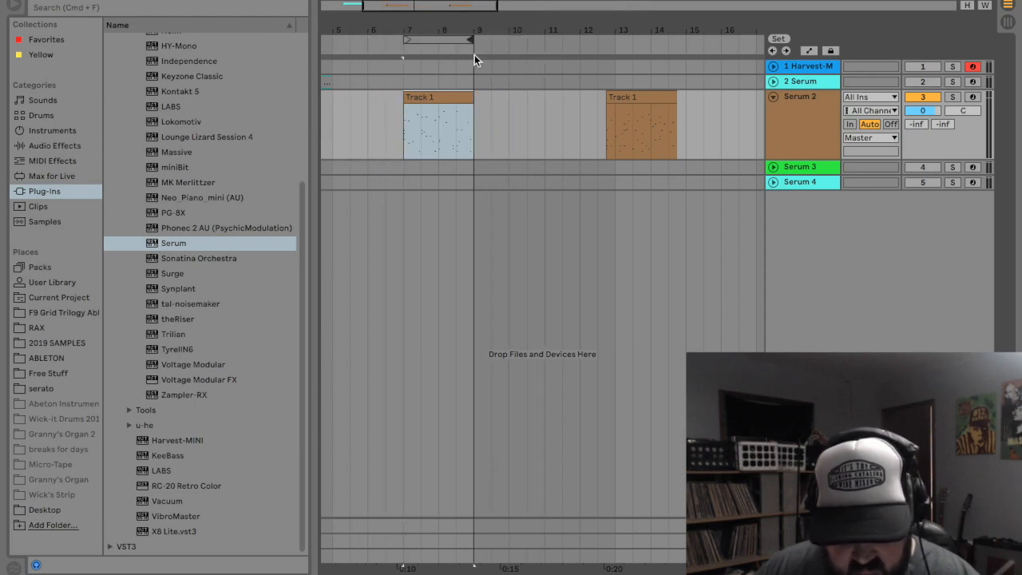
{"action": "left_click", "coordinate": [396, 135]}
{"action": "key", "text": "space"}
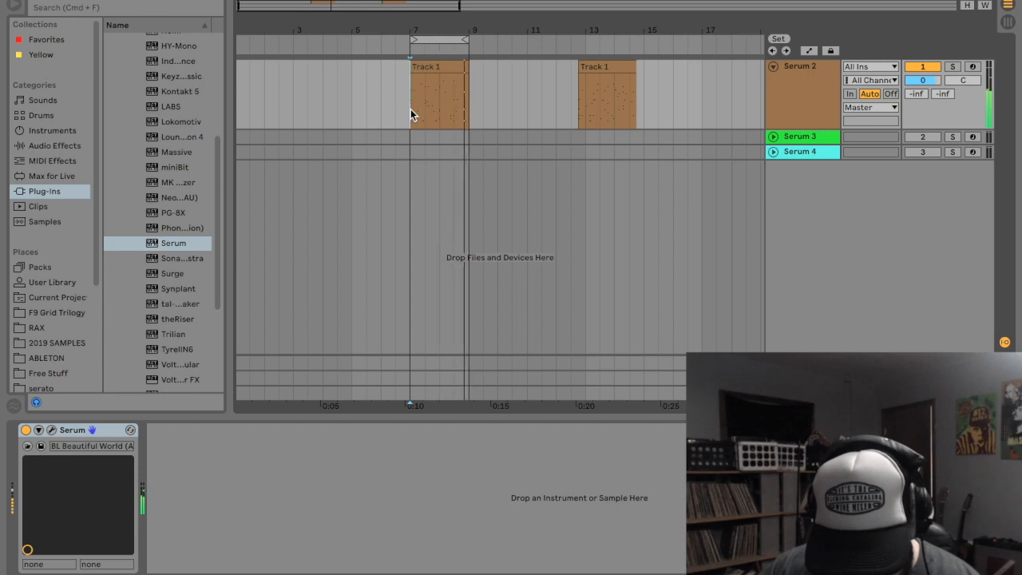
Step: Align the second Icy clip with bar 13 and audition it from its start
{"action": "left_click_drag", "start_coordinate": [595, 69], "coordinate": [604, 69]}
{"action": "left_click", "coordinate": [582, 100]}
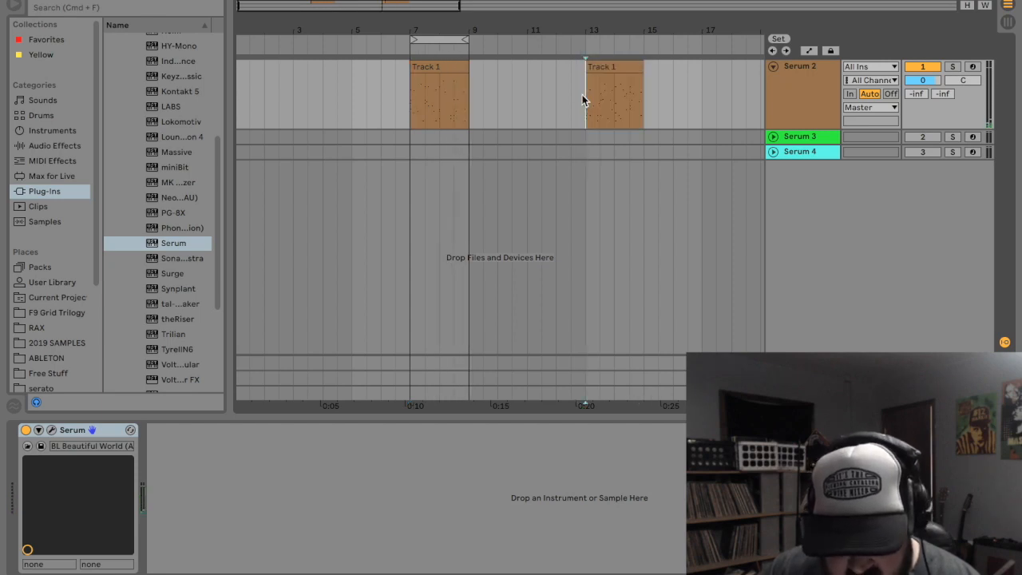
{"action": "key", "text": "space"}
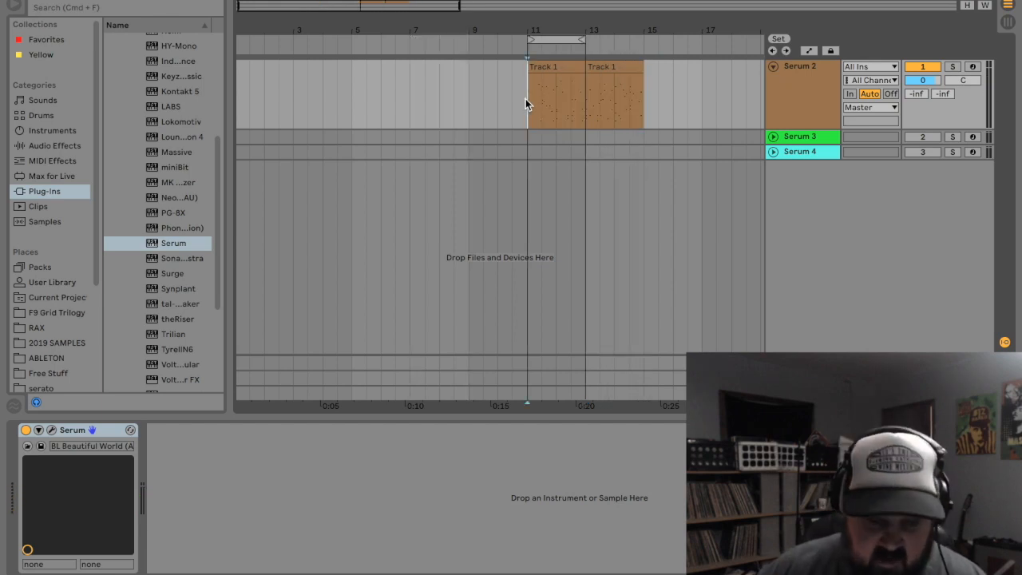
Step: Extend the loop across both adjacent Icy clips, from bar 11 to bar 15
{"action": "left_click", "coordinate": [548, 67]}
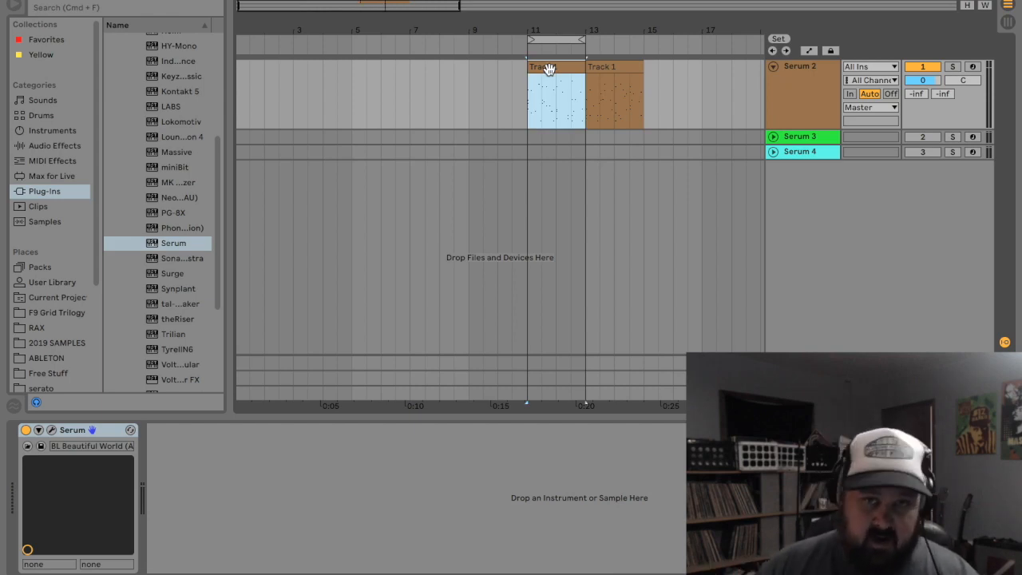
{"action": "left_click_drag", "start_coordinate": [551, 39], "coordinate": [628, 44]}
{"action": "key", "text": "z"}
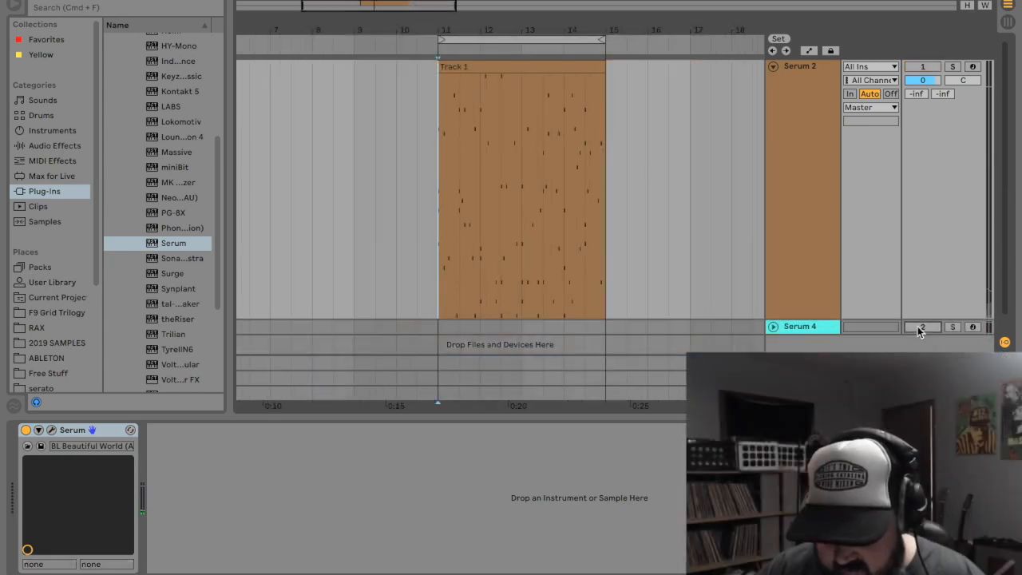
Step: Expand the Serum 4 track, move the combined four-bar Icy clip onto it at bar 11, and audition it
{"action": "left_click", "coordinate": [773, 325]}
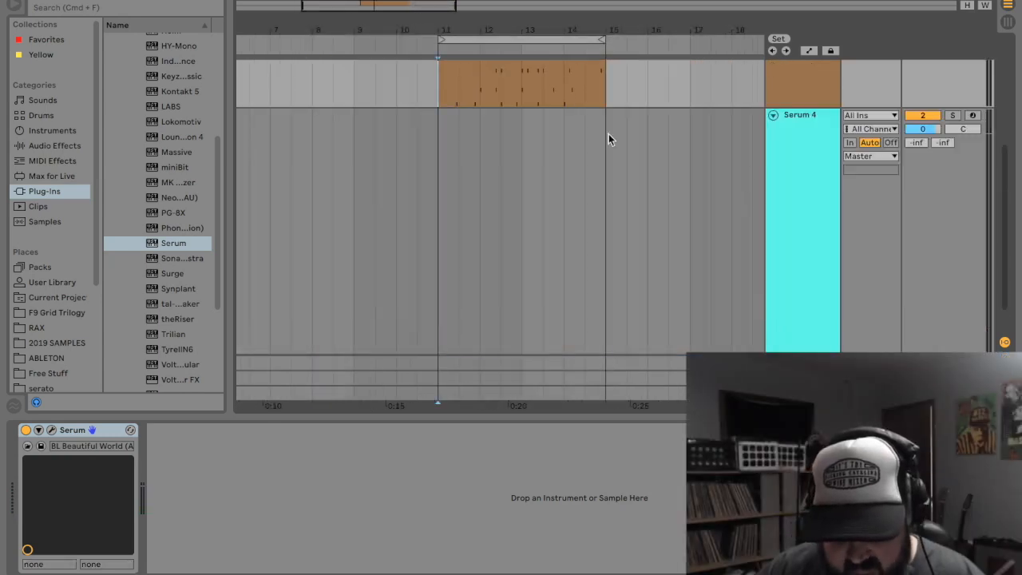
{"action": "scroll", "coordinate": [669, 234], "scroll_direction": "up", "scroll_amount": 5}
{"action": "left_click_drag", "start_coordinate": [515, 67], "coordinate": [504, 337]}
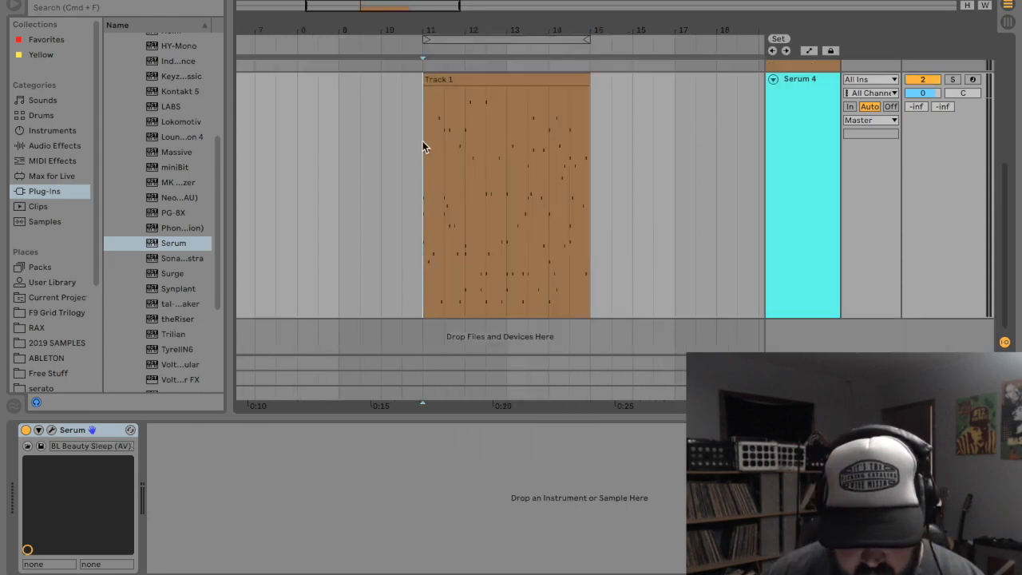
{"action": "key", "text": "space"}
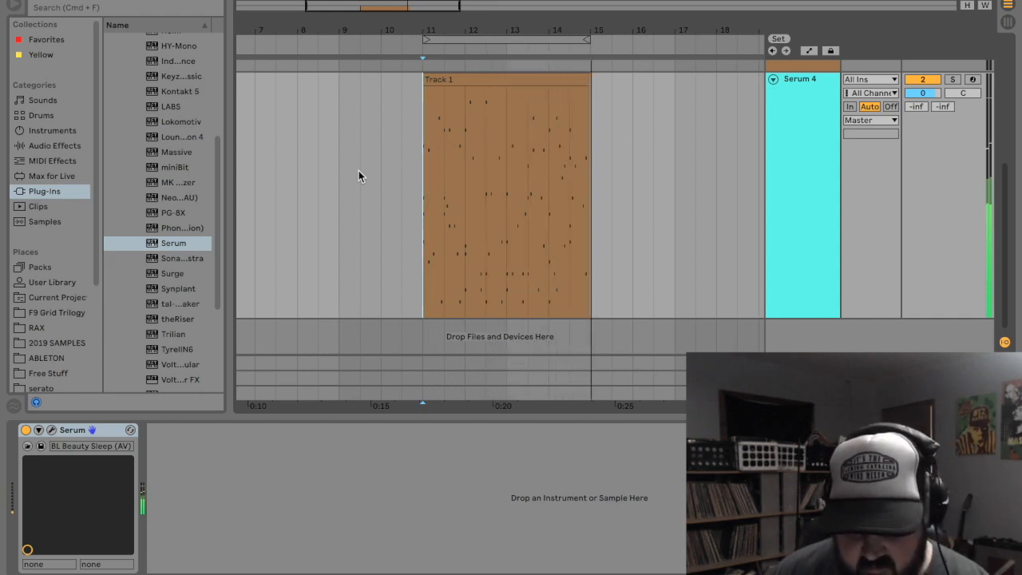
{"action": "key", "text": "space"}
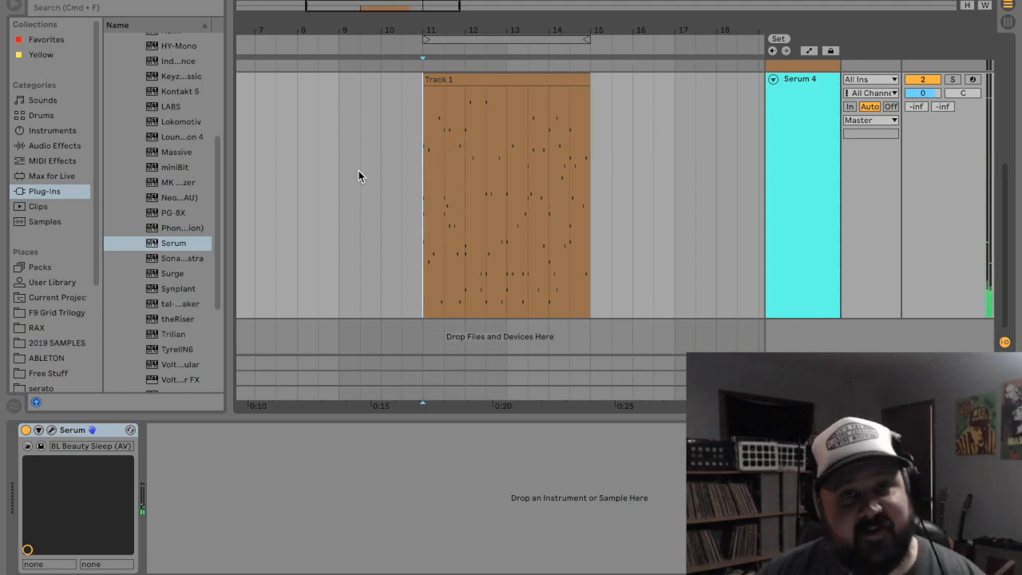